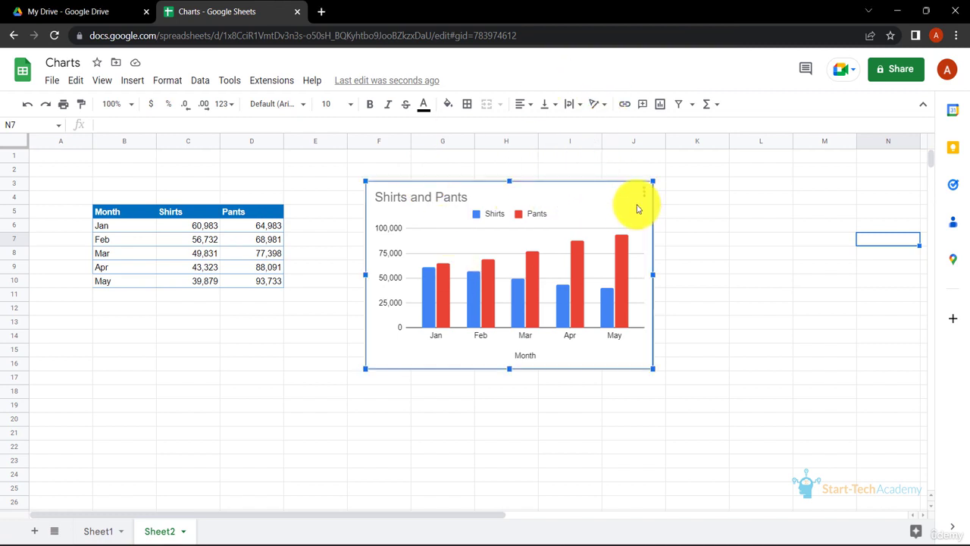
Open the Shirts and Pants chart for editing and set its stacking to Standard, followed by 100%
{"action": "left_click", "coordinate": [645, 194]}
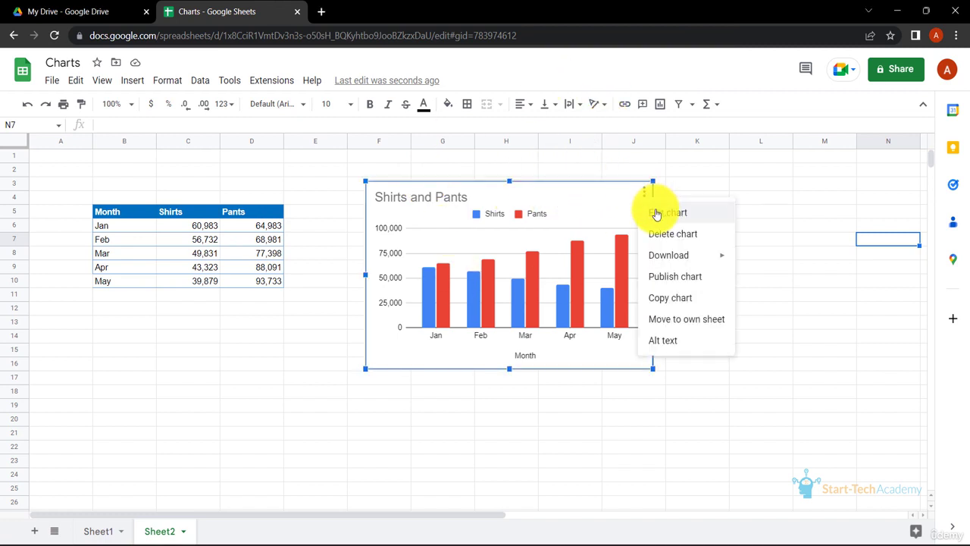
{"action": "left_click", "coordinate": [657, 214]}
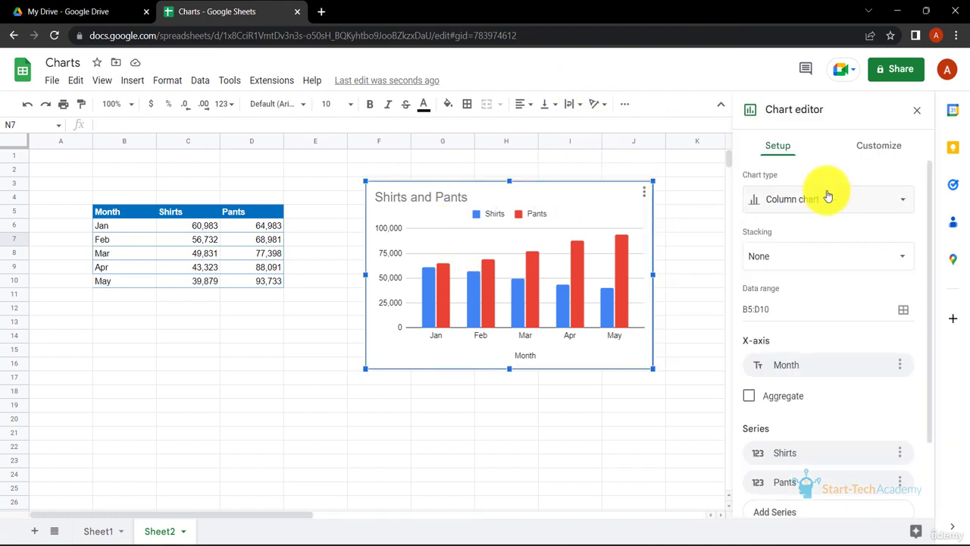
{"action": "left_click", "coordinate": [833, 260]}
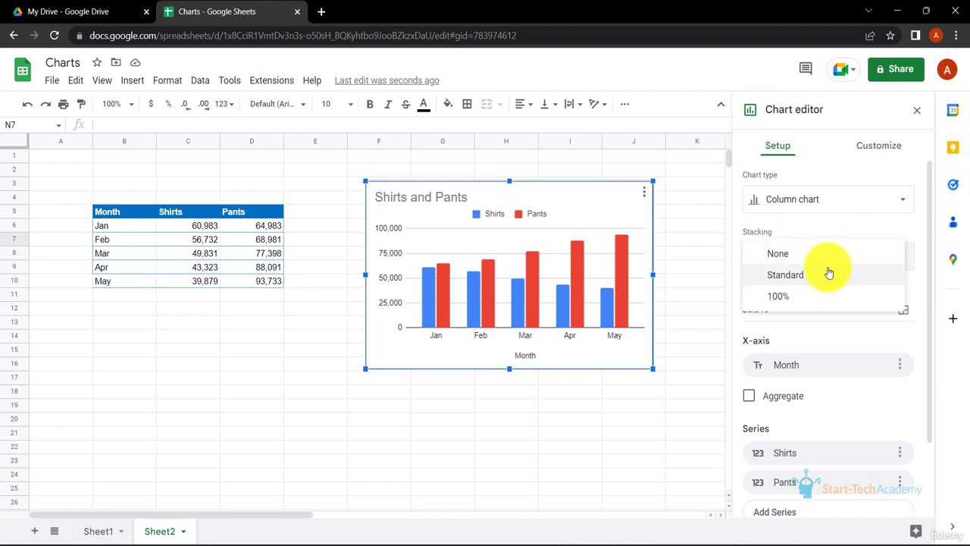
{"action": "left_click", "coordinate": [829, 272]}
{"action": "left_click", "coordinate": [786, 261]}
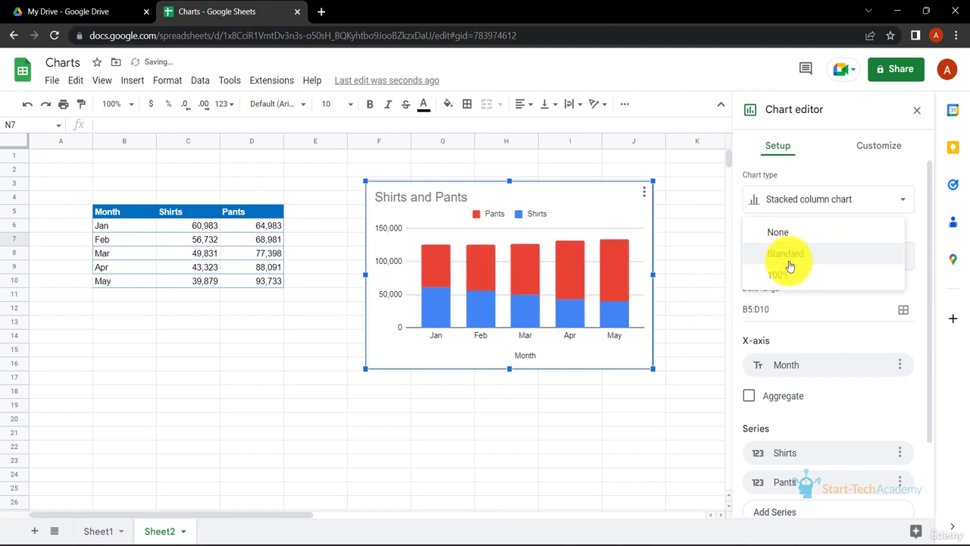
{"action": "left_click", "coordinate": [792, 277]}
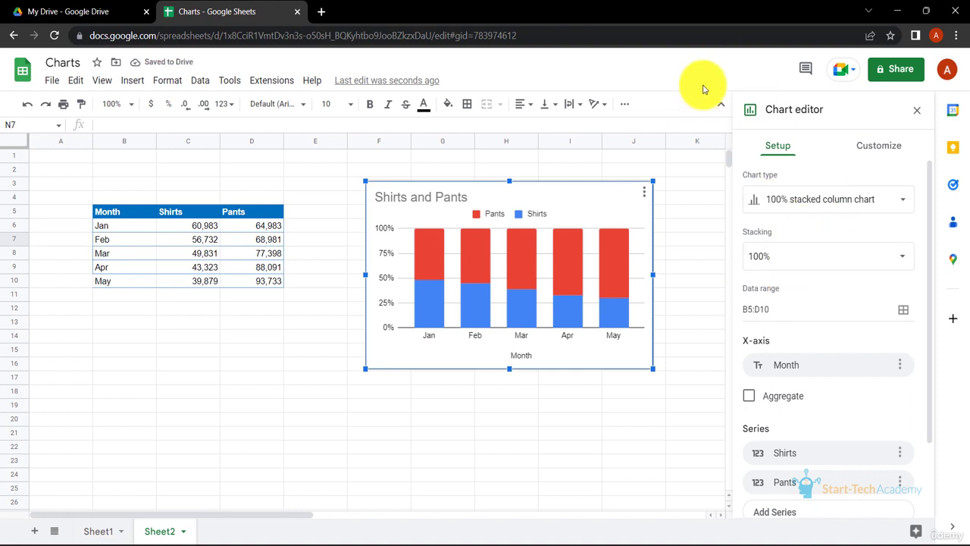
{"action": "left_click", "coordinate": [841, 201]}
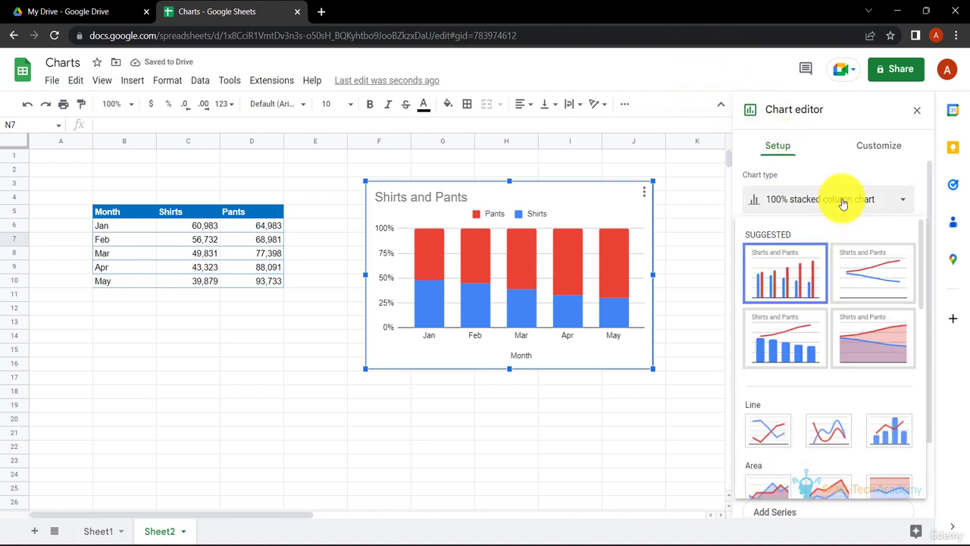
{"action": "left_click", "coordinate": [688, 104]}
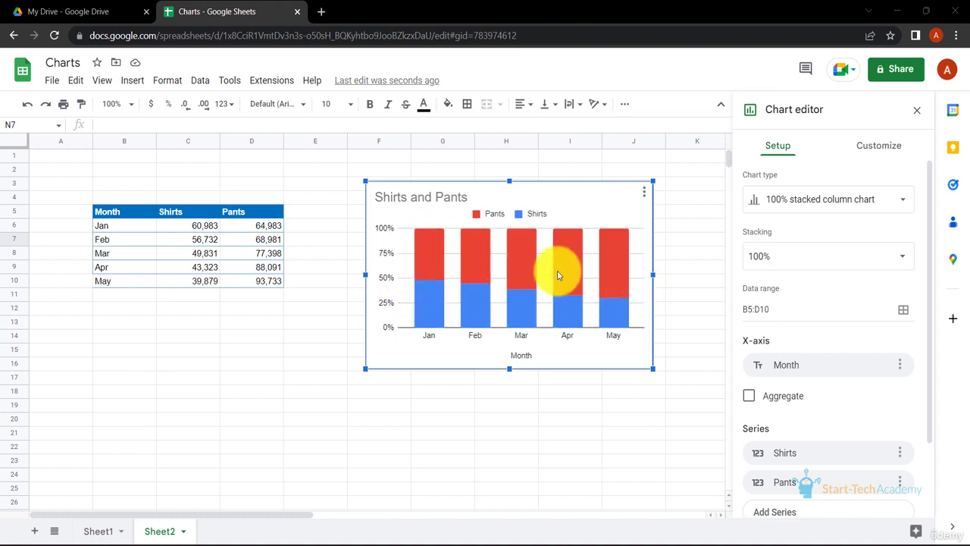
Switch the chart's stacking to Standard, to 100% again and back to None
{"action": "left_click", "coordinate": [811, 255]}
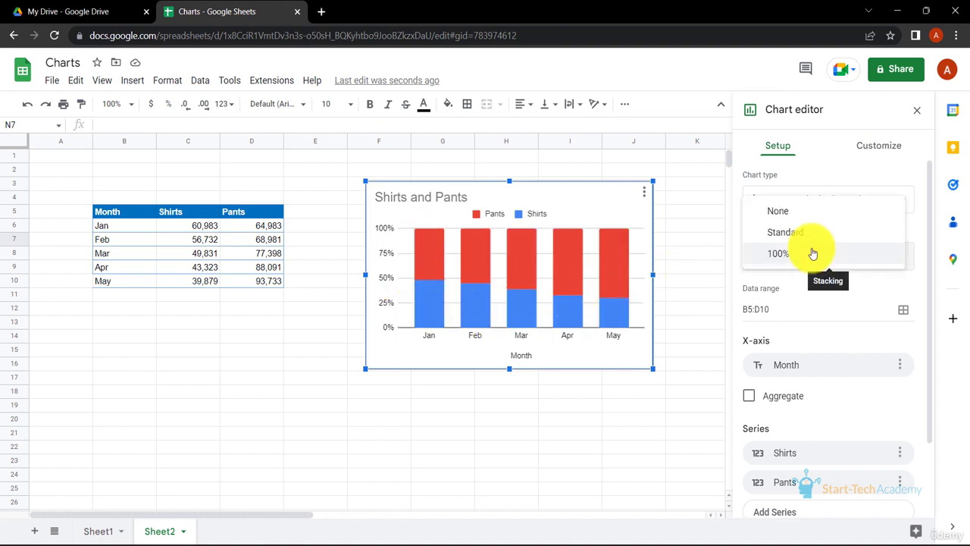
{"action": "left_click", "coordinate": [822, 234]}
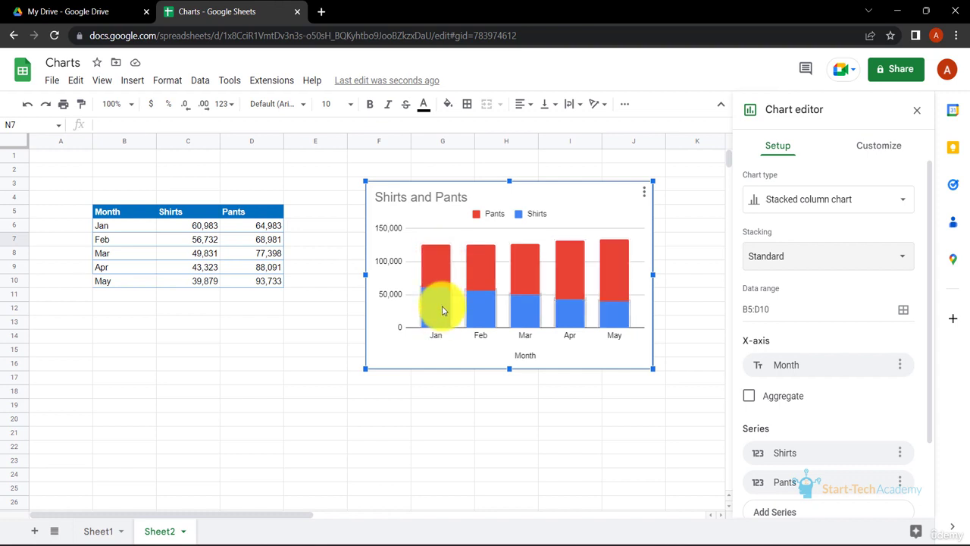
{"action": "left_click", "coordinate": [773, 256]}
{"action": "left_click", "coordinate": [779, 273]}
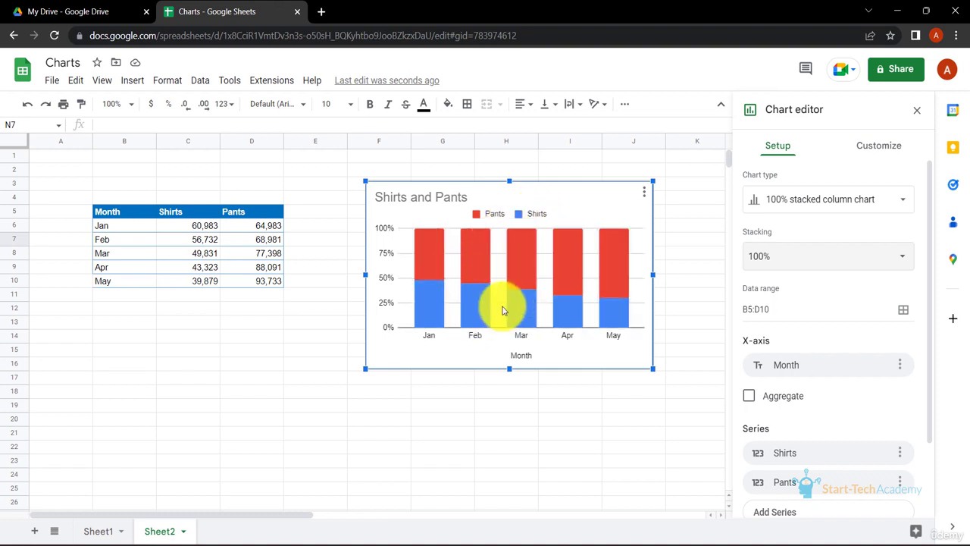
{"action": "left_click", "coordinate": [808, 269]}
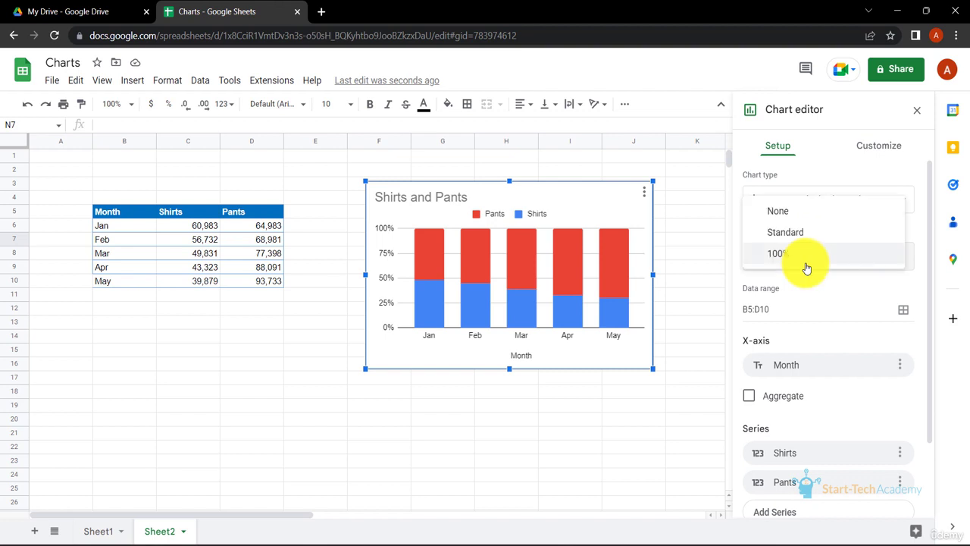
{"action": "left_click", "coordinate": [837, 215]}
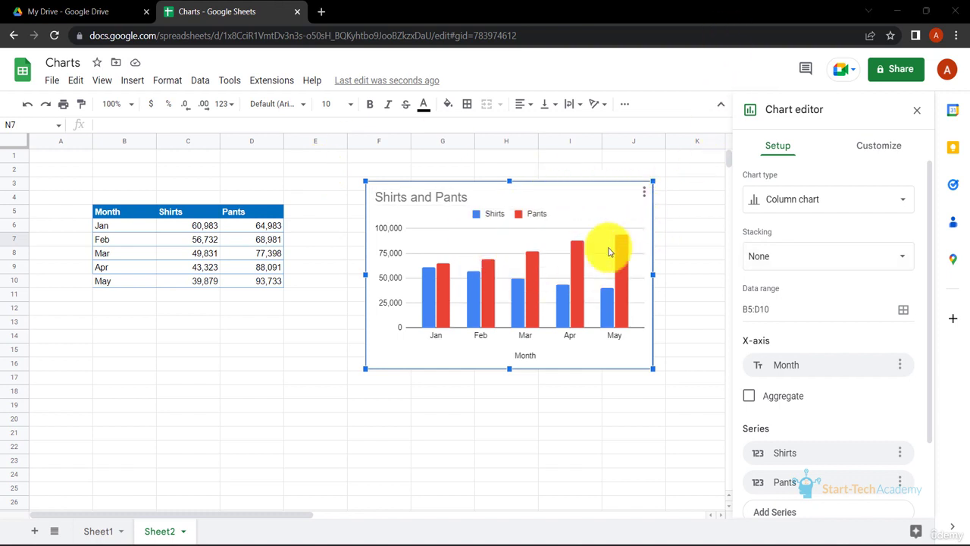
Delete the Shirts and Pants chart and insert a new chart from the whole table B5:D10
{"action": "left_click", "coordinate": [646, 192]}
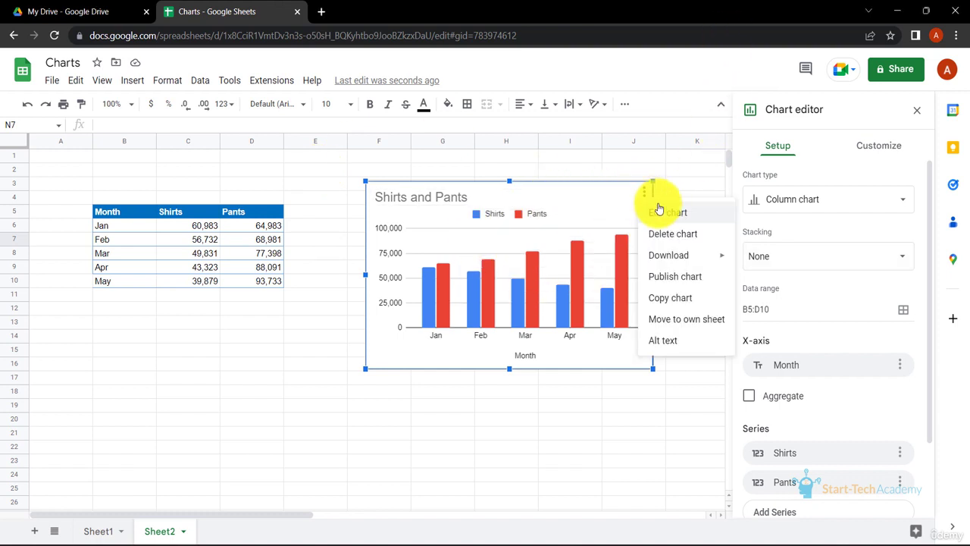
{"action": "left_click", "coordinate": [666, 236]}
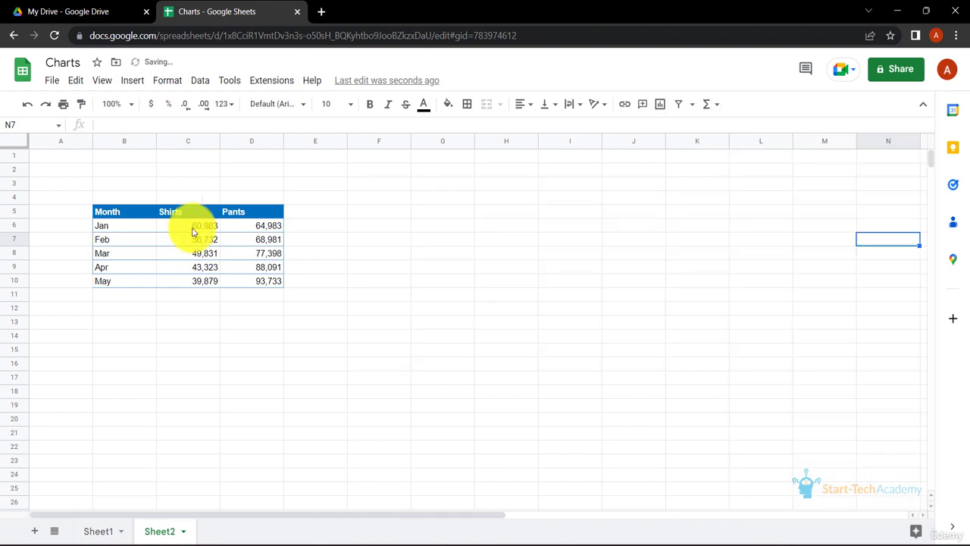
{"action": "left_click", "coordinate": [144, 215]}
{"action": "key", "text": "ctrl+a"}
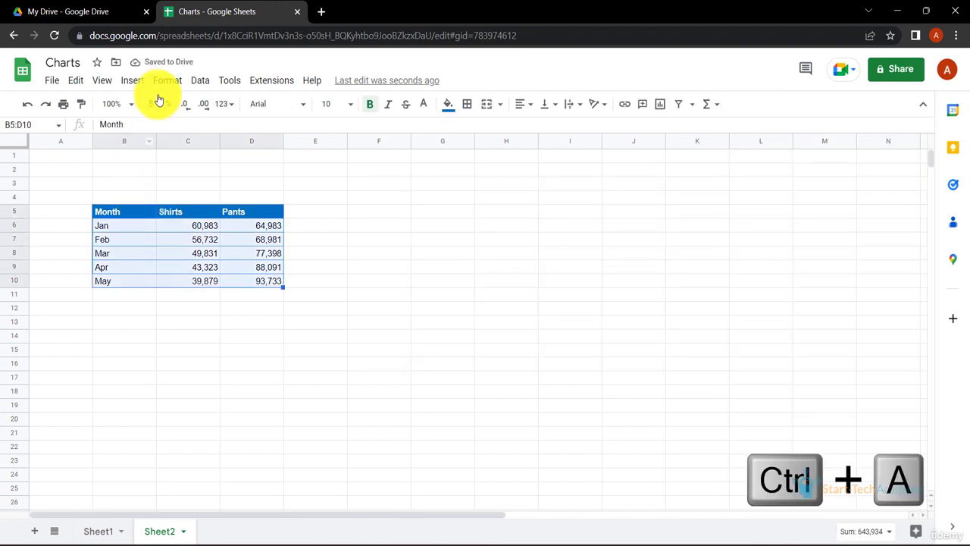
{"action": "left_click", "coordinate": [134, 80]}
{"action": "left_click", "coordinate": [168, 202]}
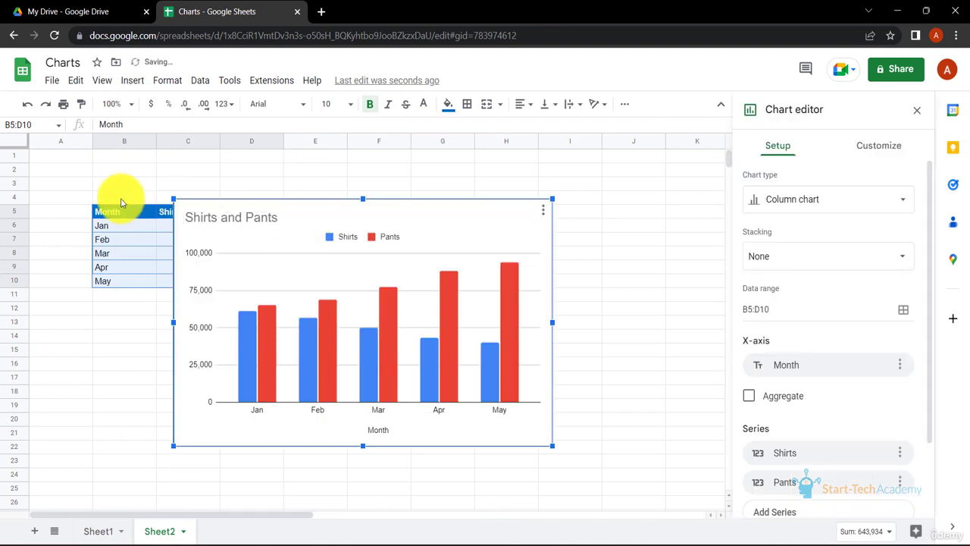
Shrink the new chart and move it away from the table to the top of columns J to N
{"action": "left_click_drag", "start_coordinate": [174, 201], "coordinate": [262, 258]}
{"action": "left_click_drag", "start_coordinate": [535, 267], "coordinate": [628, 190]}
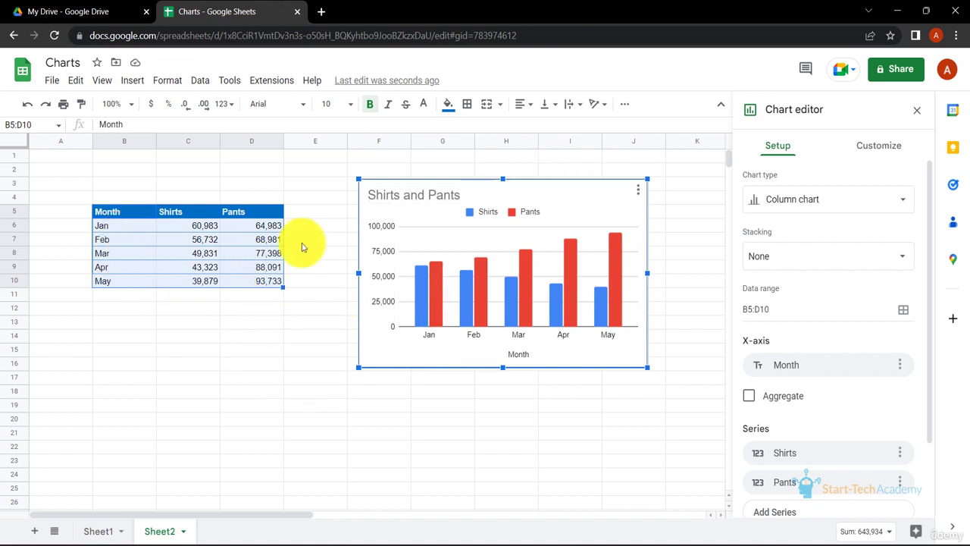
{"action": "left_click", "coordinate": [232, 365]}
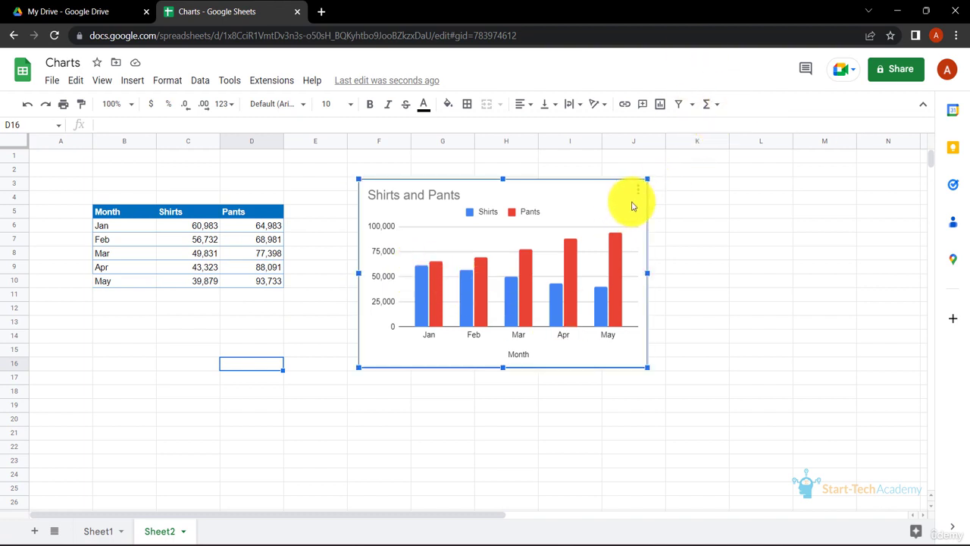
{"action": "left_click_drag", "start_coordinate": [591, 192], "coordinate": [865, 164]}
{"action": "left_click", "coordinate": [472, 157]}
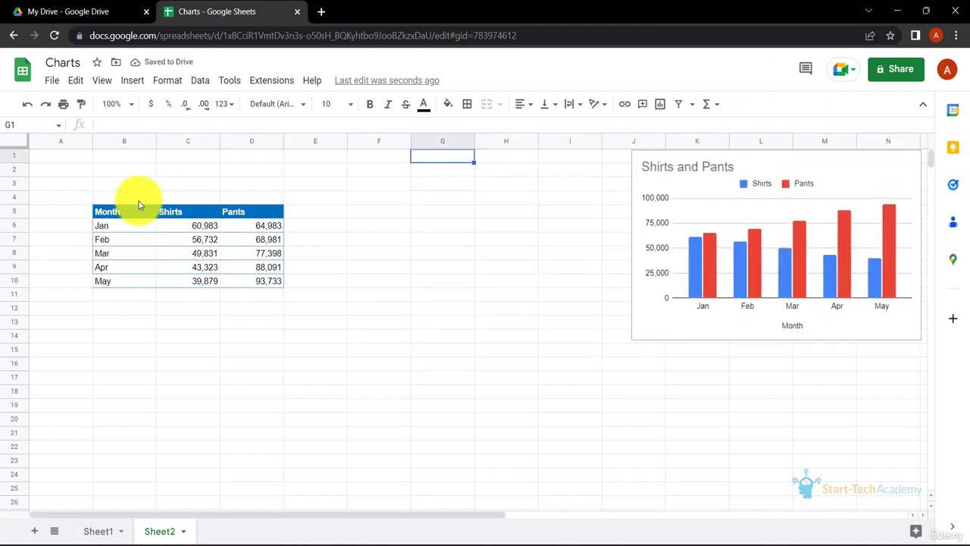
Insert an empty column chart based on cell G1, shrink it and move it just below the data table
{"action": "left_click", "coordinate": [130, 81]}
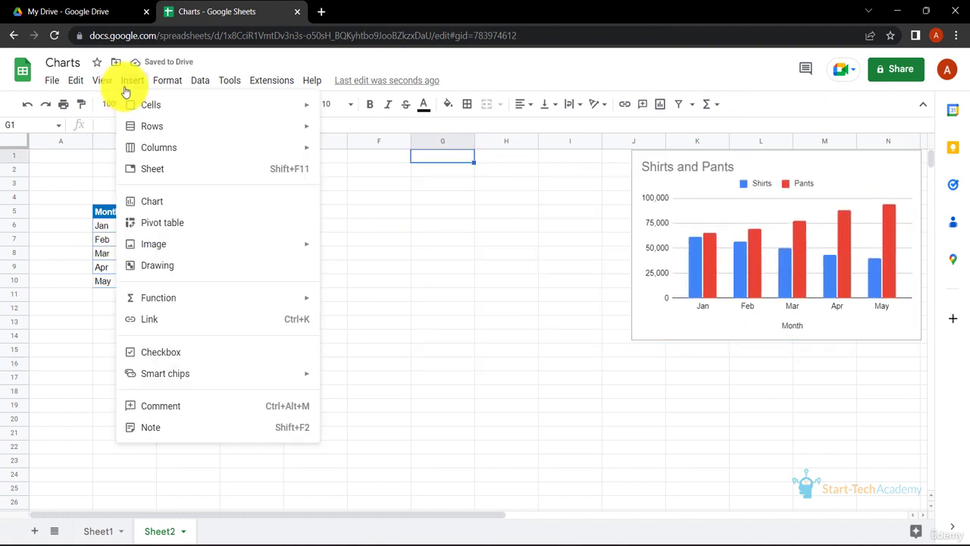
{"action": "left_click", "coordinate": [144, 202]}
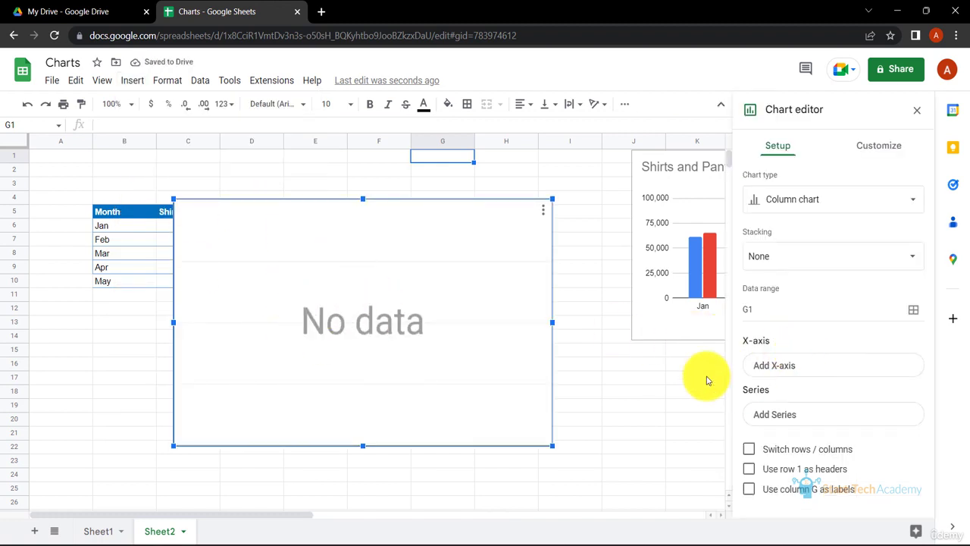
{"action": "left_click", "coordinate": [779, 367]}
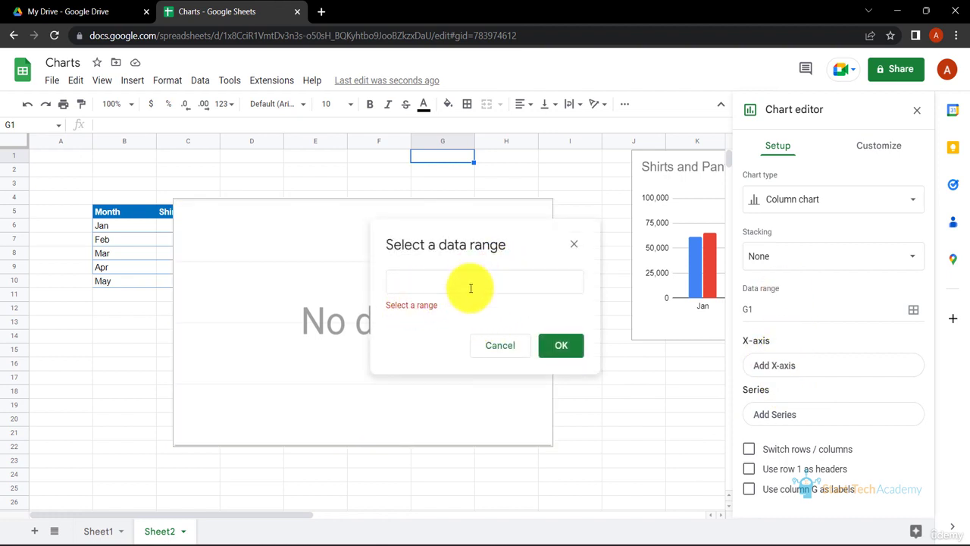
{"action": "left_click", "coordinate": [498, 346]}
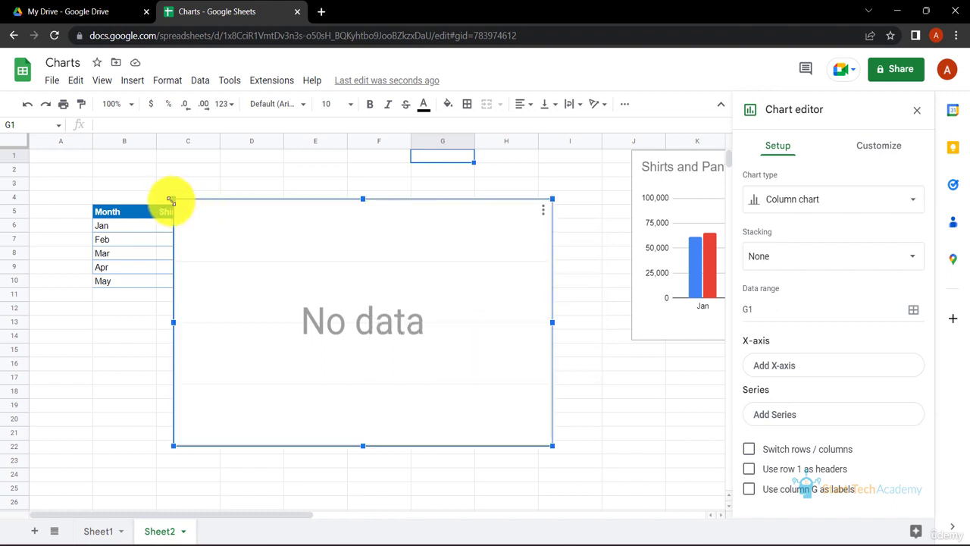
{"action": "left_click_drag", "start_coordinate": [173, 201], "coordinate": [242, 258]}
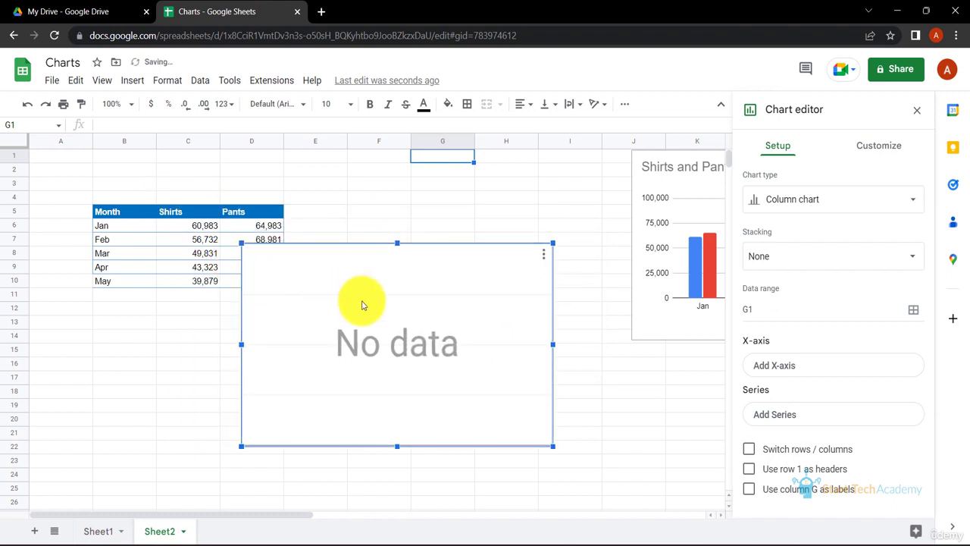
{"action": "left_click_drag", "start_coordinate": [363, 303], "coordinate": [380, 359]}
Add the month column B5:B10 as the empty chart's X-axis
{"action": "left_click", "coordinate": [813, 371]}
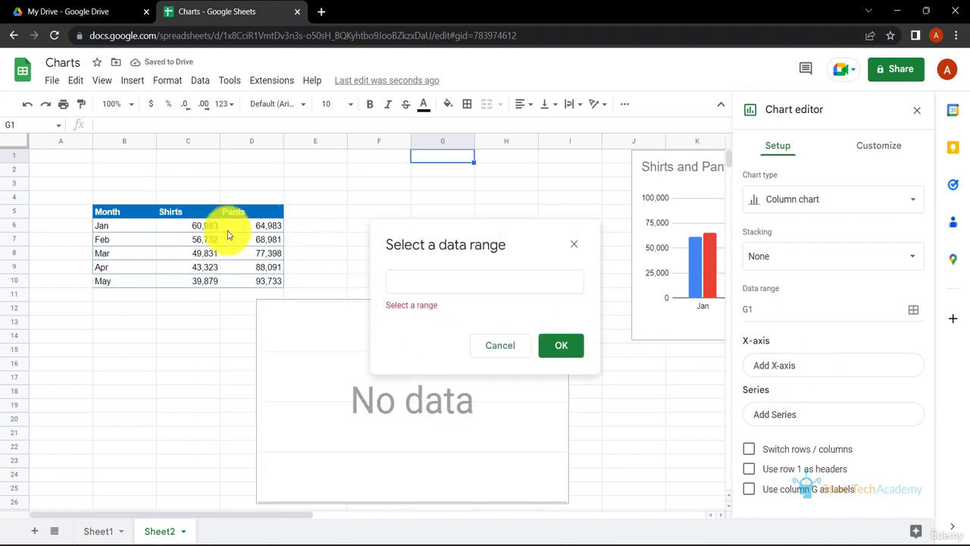
{"action": "left_click_drag", "start_coordinate": [138, 215], "coordinate": [125, 281]}
{"action": "left_click", "coordinate": [554, 340]}
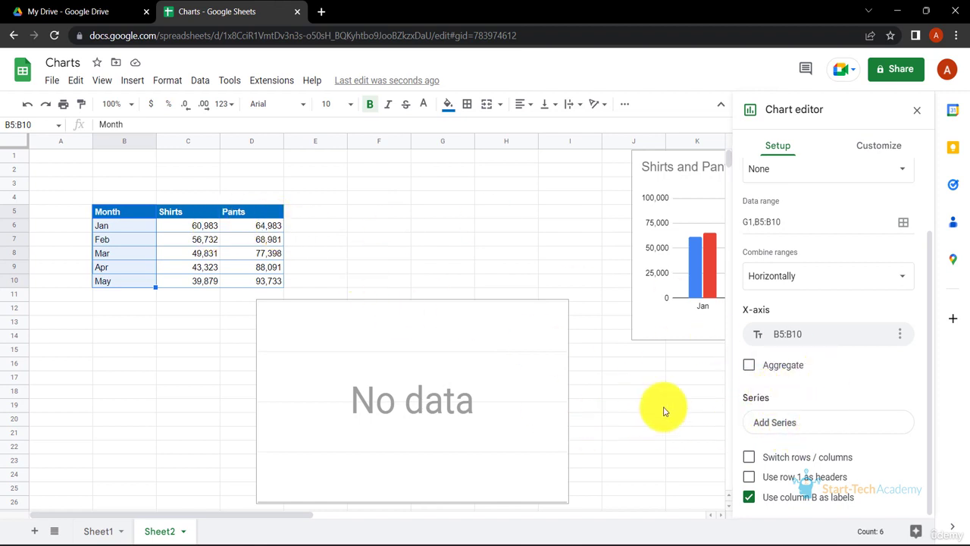
Add the Shirts column C5:C10 to the chart as a data series
{"action": "left_click", "coordinate": [790, 430]}
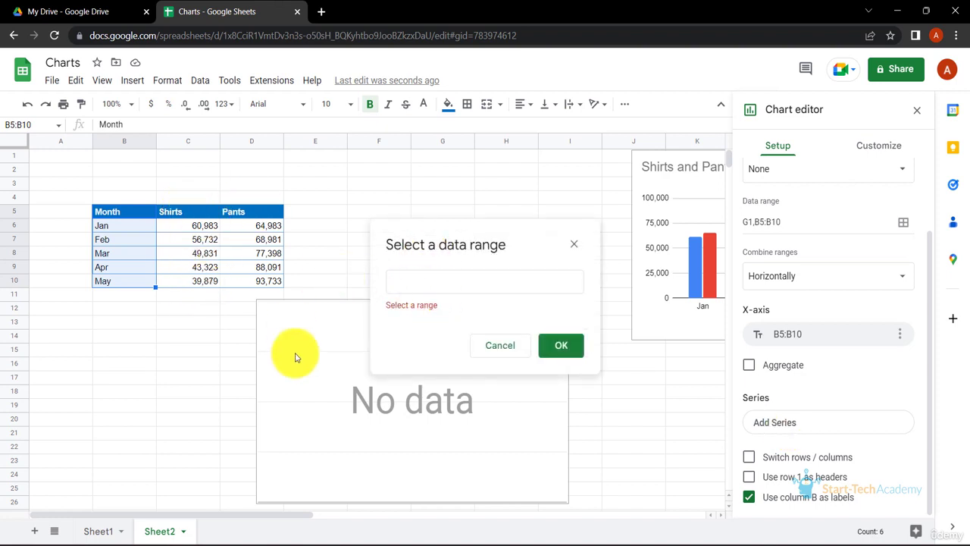
{"action": "left_click_drag", "start_coordinate": [180, 215], "coordinate": [190, 279]}
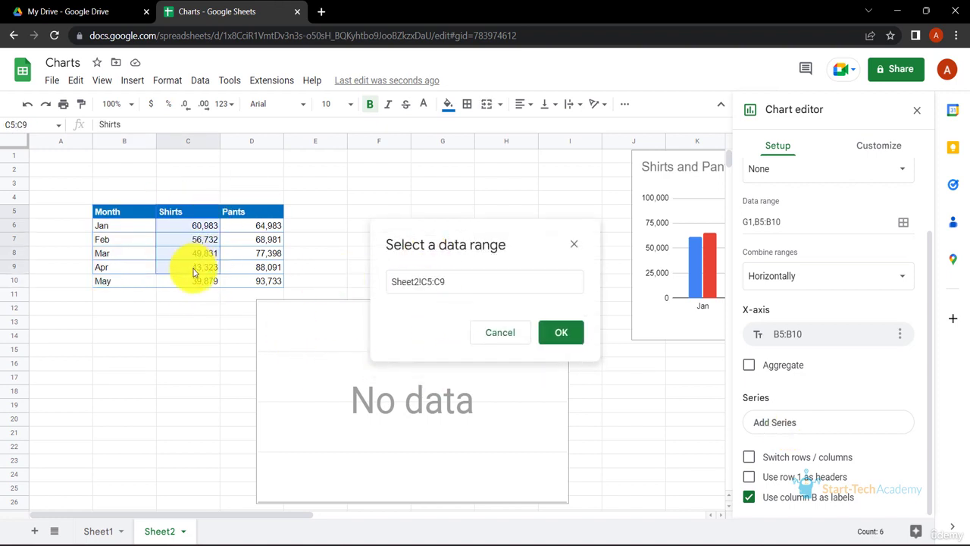
{"action": "left_click", "coordinate": [556, 338]}
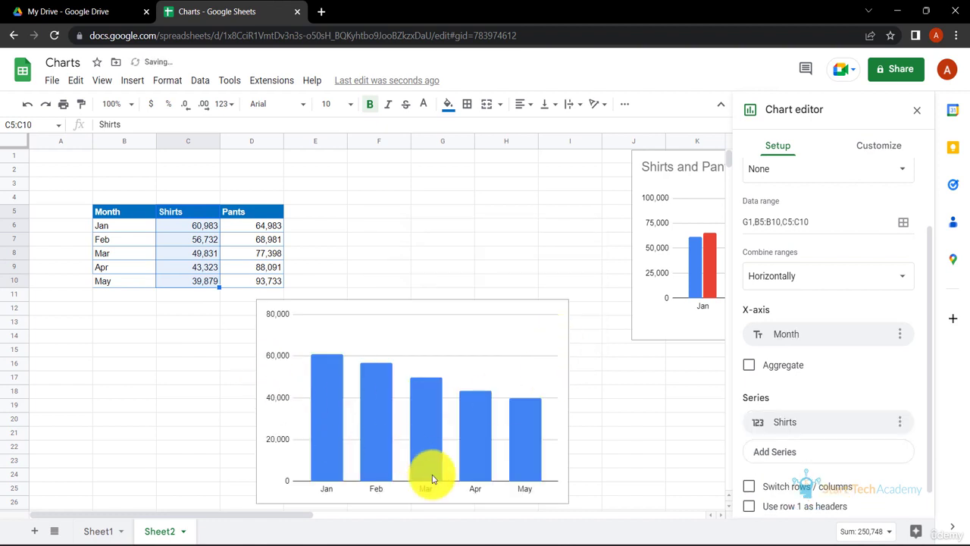
Add the Pants column D5:D10 to the chart as a second data series
{"action": "left_click", "coordinate": [799, 453]}
{"action": "left_click", "coordinate": [877, 477]}
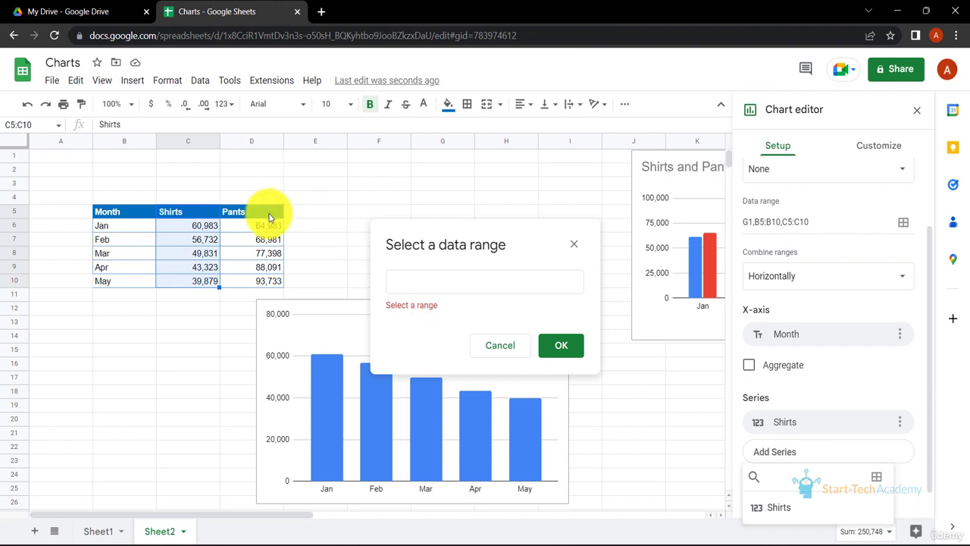
{"action": "left_click_drag", "start_coordinate": [268, 218], "coordinate": [276, 277]}
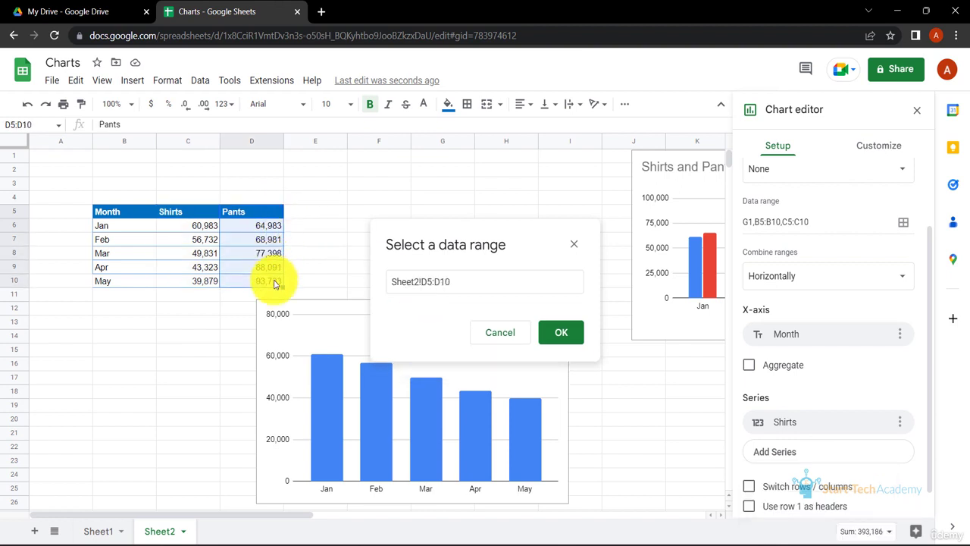
{"action": "left_click", "coordinate": [550, 336]}
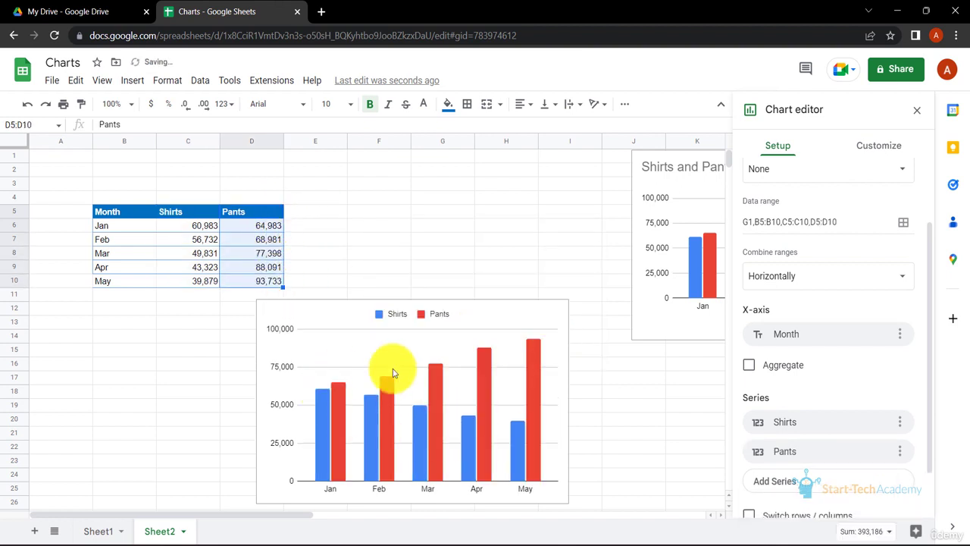
Enter the column header Jackets in cell E5, beside the Pants header
{"action": "left_click", "coordinate": [315, 217]}
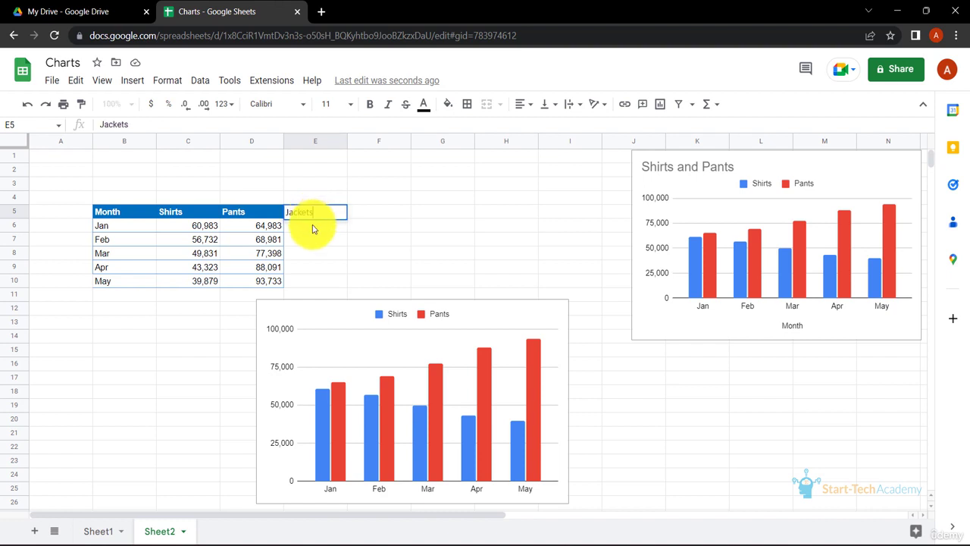
{"action": "key", "text": "Return"}
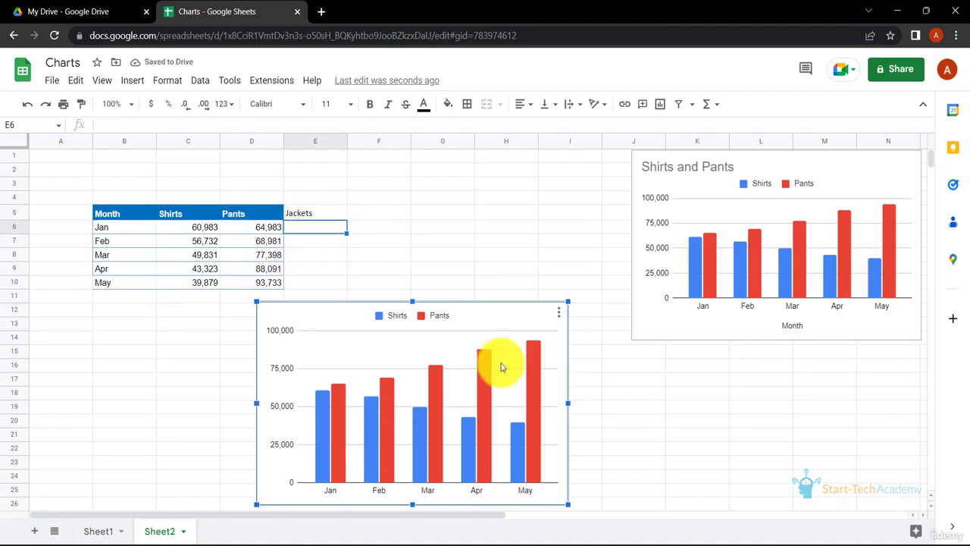
{"action": "left_click", "coordinate": [561, 314]}
{"action": "left_click", "coordinate": [571, 330]}
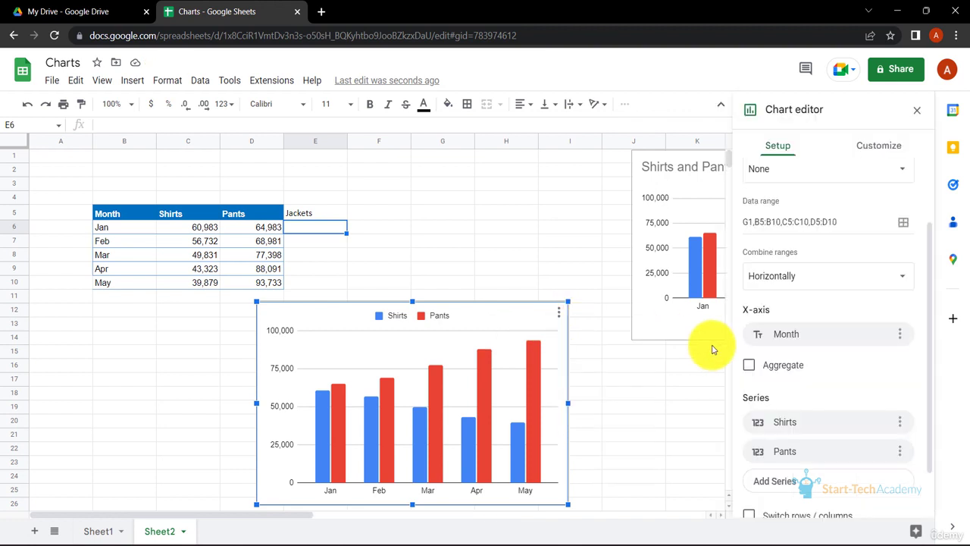
{"action": "left_click", "coordinate": [801, 425]}
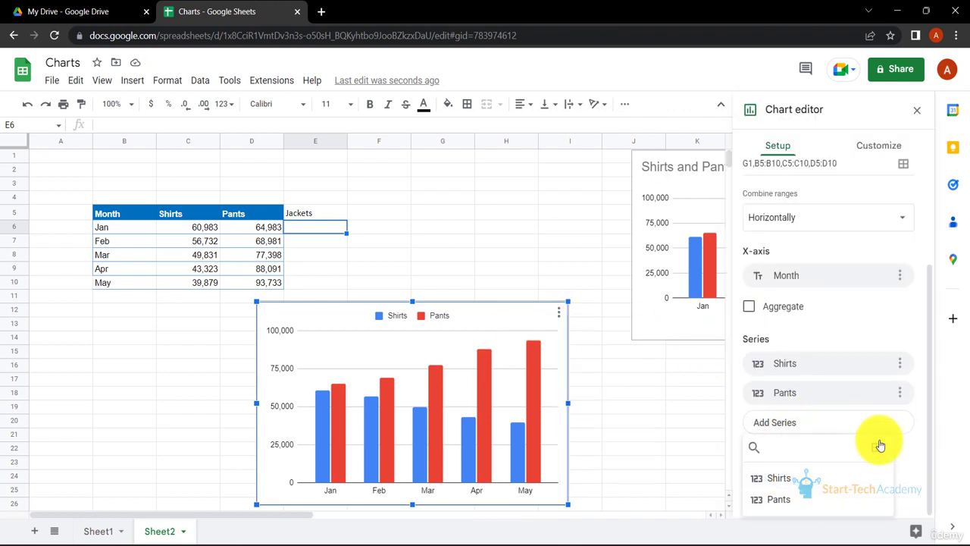
{"action": "left_click", "coordinate": [841, 331]}
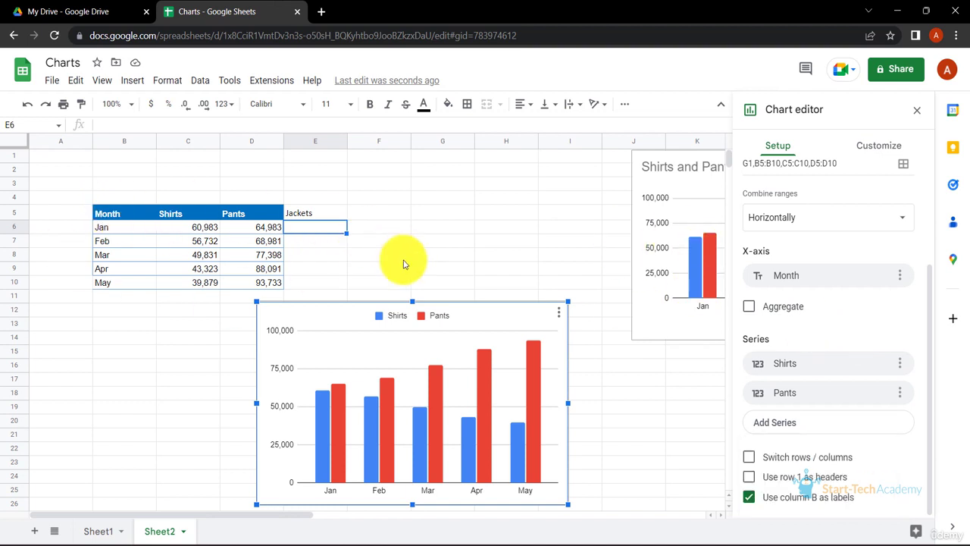
Clear the Jackets header from cell E5
{"action": "left_click", "coordinate": [317, 214]}
{"action": "key", "text": "Delete"}
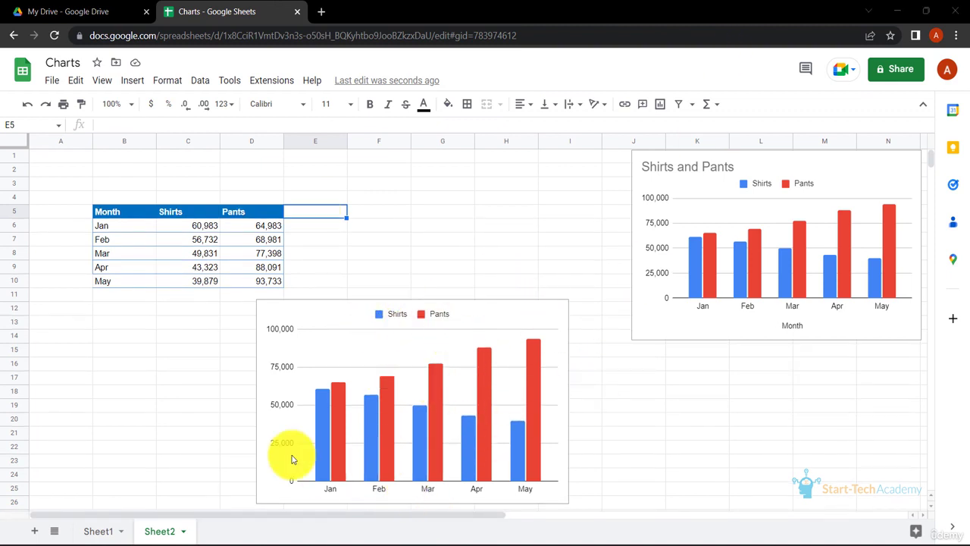
Give the manually built Shirts and Pants column chart the chart title Sales
{"action": "left_click", "coordinate": [567, 317]}
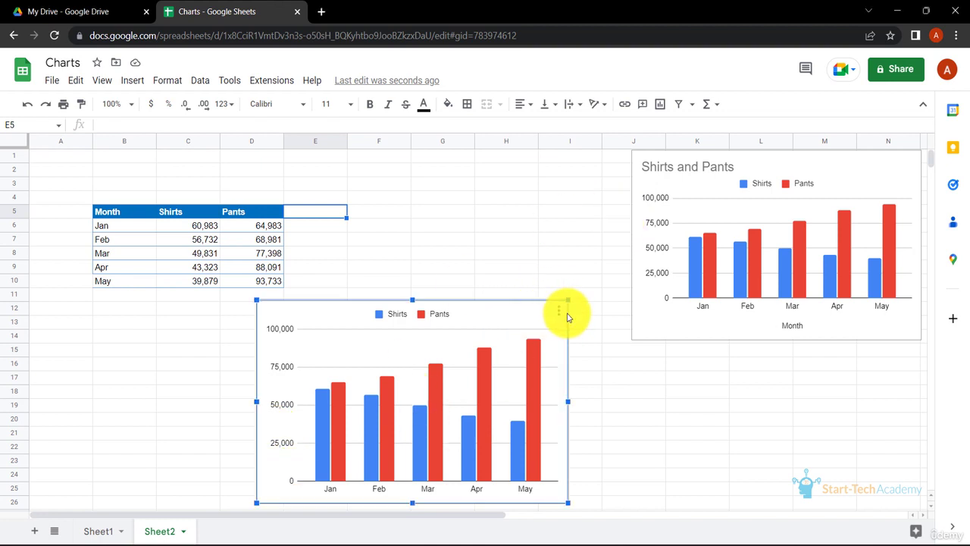
{"action": "left_click", "coordinate": [560, 312]}
{"action": "left_click", "coordinate": [578, 333]}
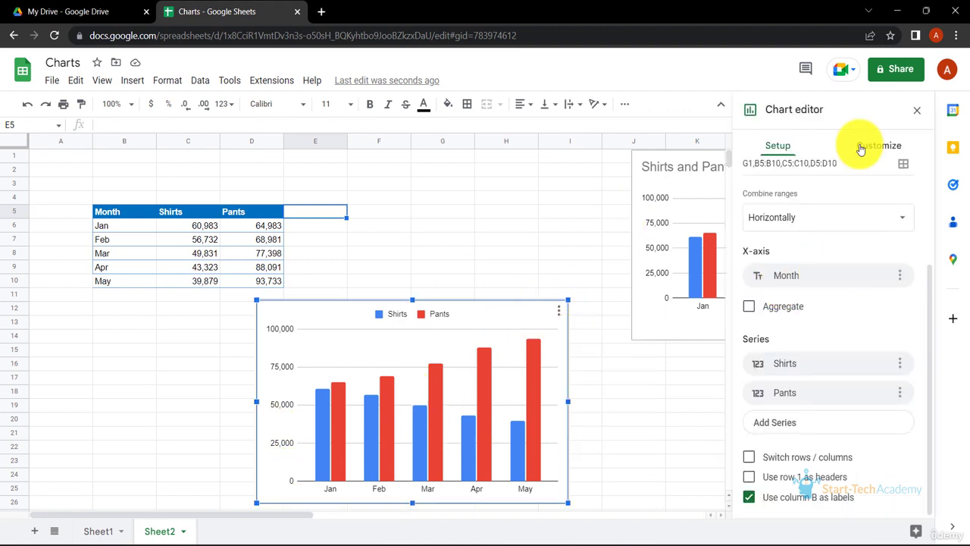
{"action": "left_click", "coordinate": [861, 148]}
{"action": "left_click", "coordinate": [758, 220]}
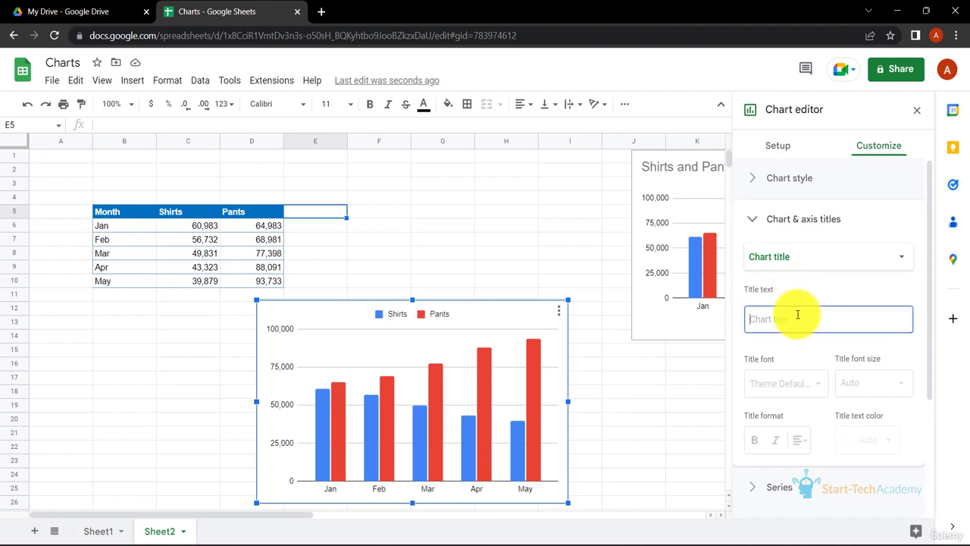
{"action": "type", "text": "Sales"}
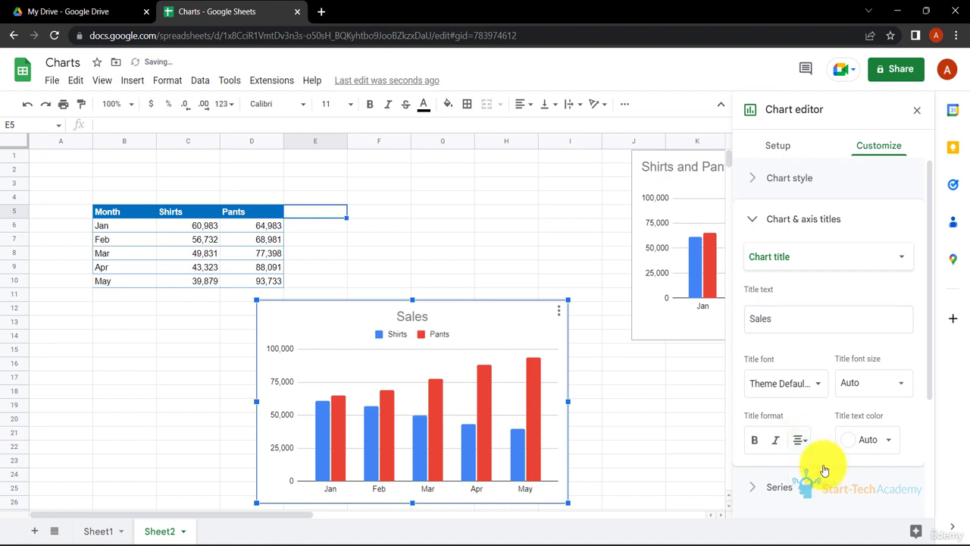
Title the Sales chart's horizontal axis Month and set that title's font size to 16
{"action": "scroll", "coordinate": [748, 260], "scroll_direction": "down", "scroll_amount": 1}
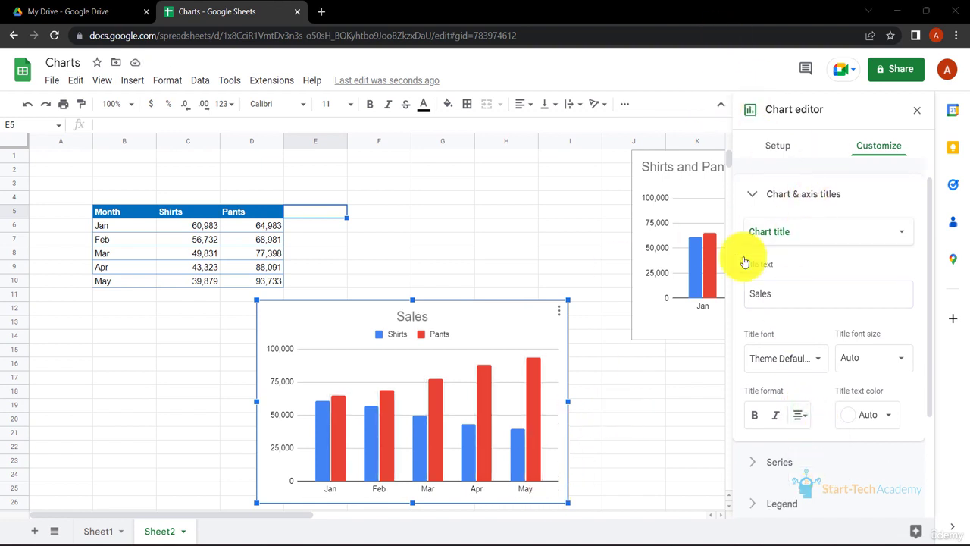
{"action": "left_click", "coordinate": [899, 235]}
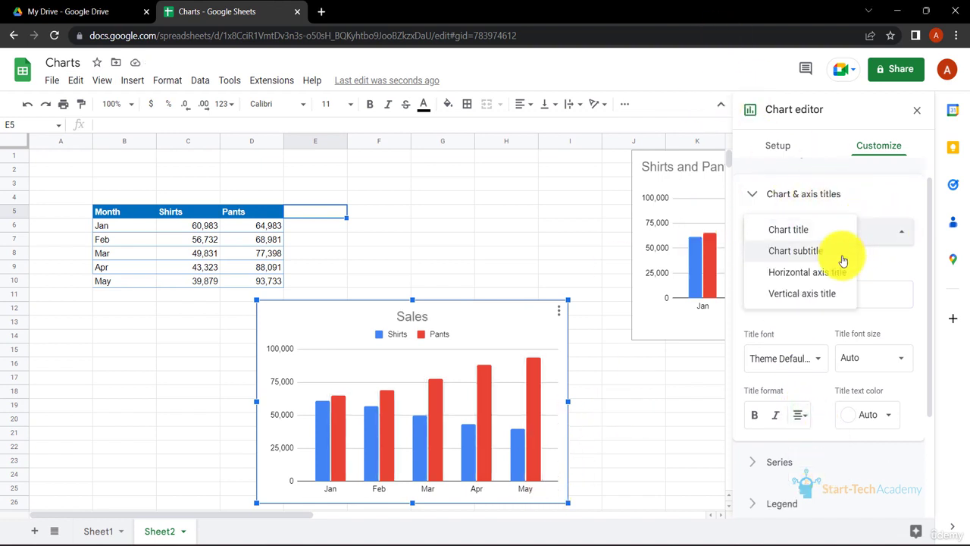
{"action": "left_click", "coordinate": [822, 273]}
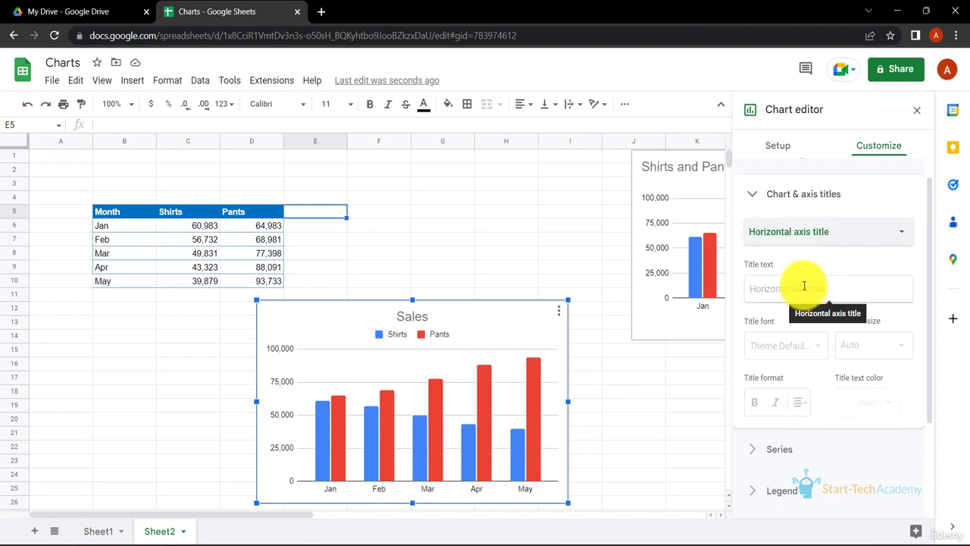
{"action": "left_click", "coordinate": [805, 286]}
{"action": "type", "text": "Month"}
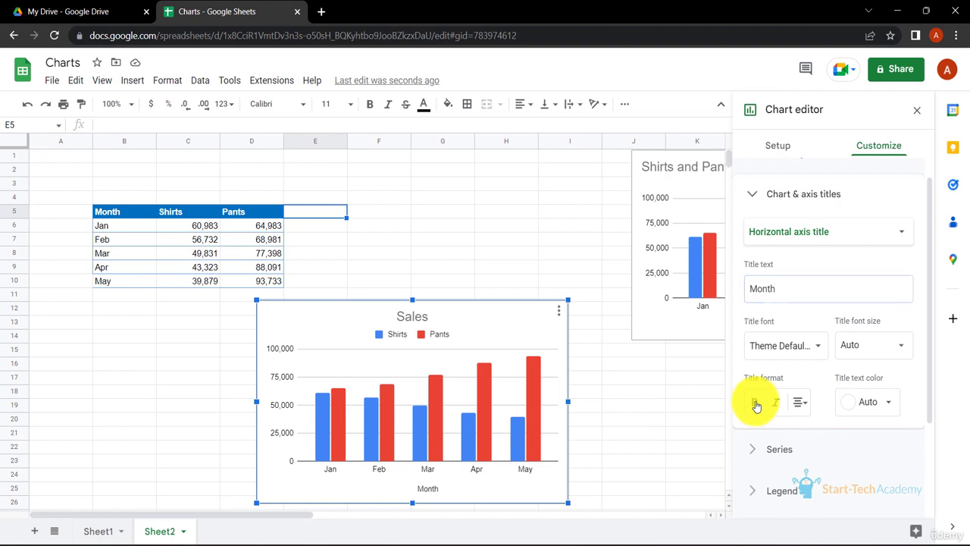
{"action": "left_click", "coordinate": [902, 346]}
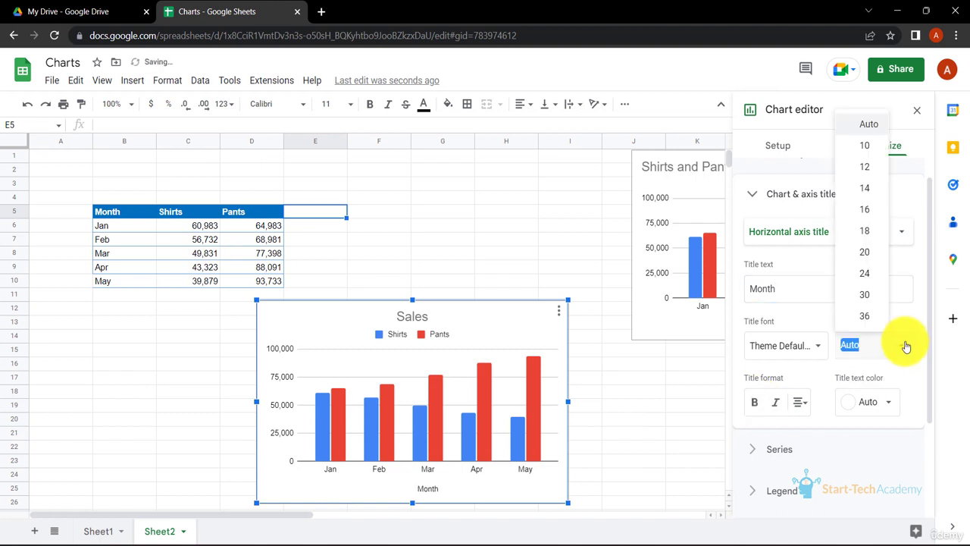
{"action": "left_click", "coordinate": [865, 209]}
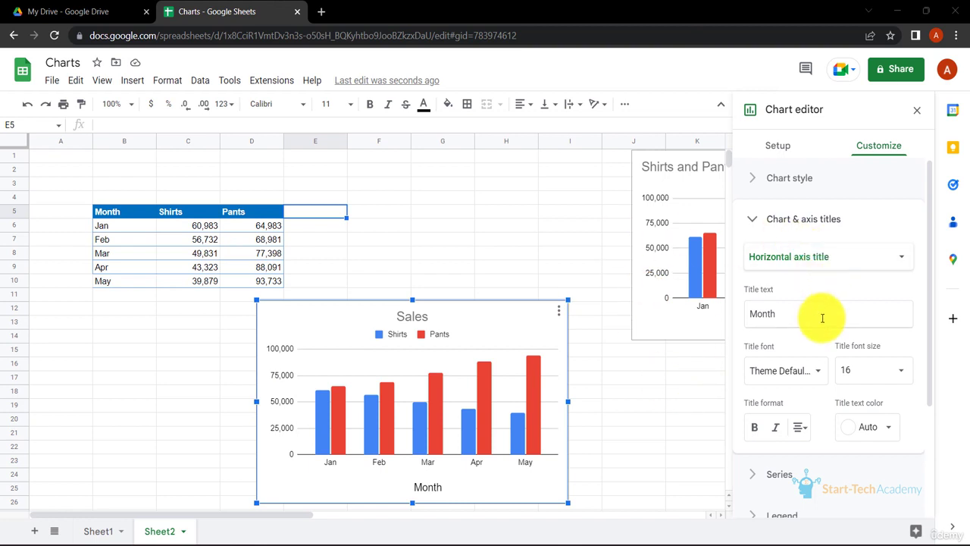
Try the Inside and Bottom legend positions on the Sales chart, and return the legend position to Auto
{"action": "scroll", "coordinate": [822, 318], "scroll_direction": "down", "scroll_amount": 2}
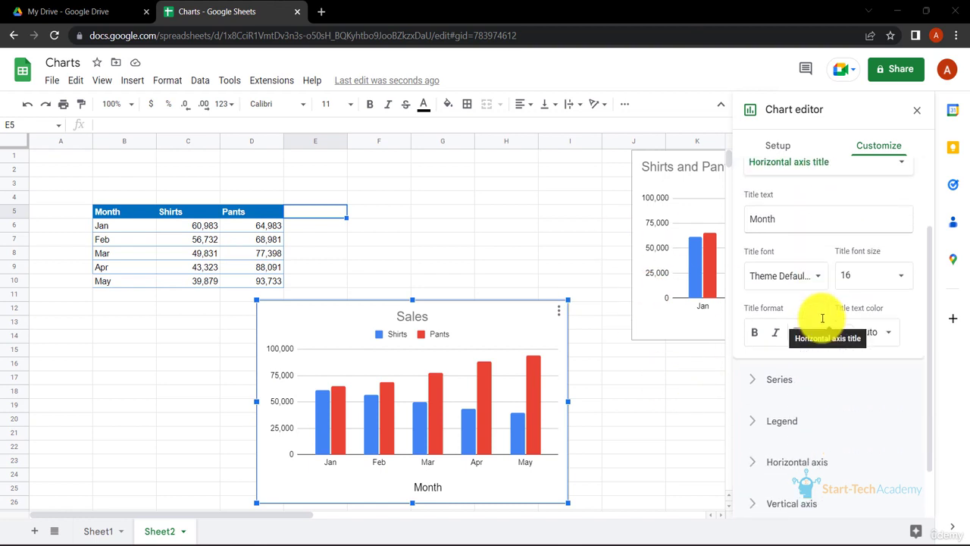
{"action": "left_click", "coordinate": [758, 427]}
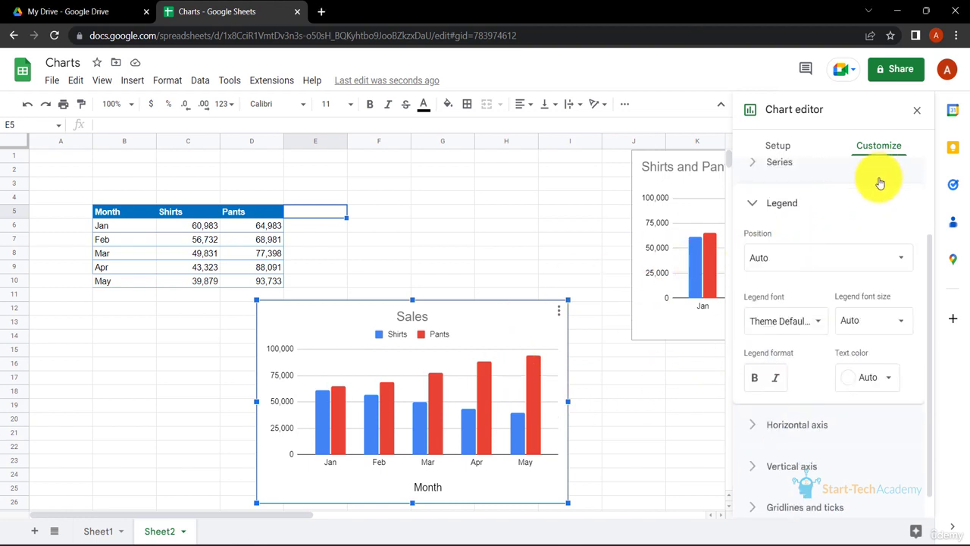
{"action": "left_click", "coordinate": [857, 263]}
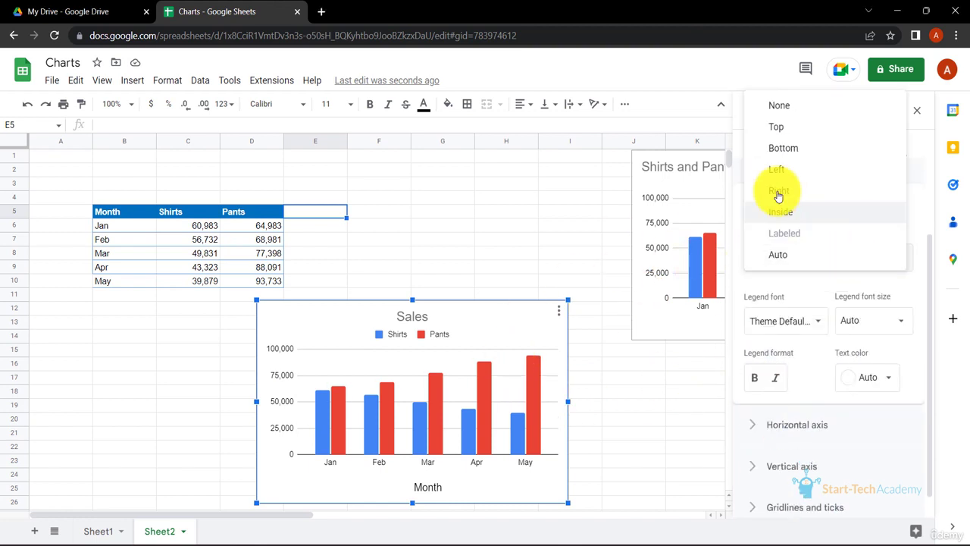
{"action": "left_click", "coordinate": [817, 216]}
{"action": "left_click", "coordinate": [773, 266]}
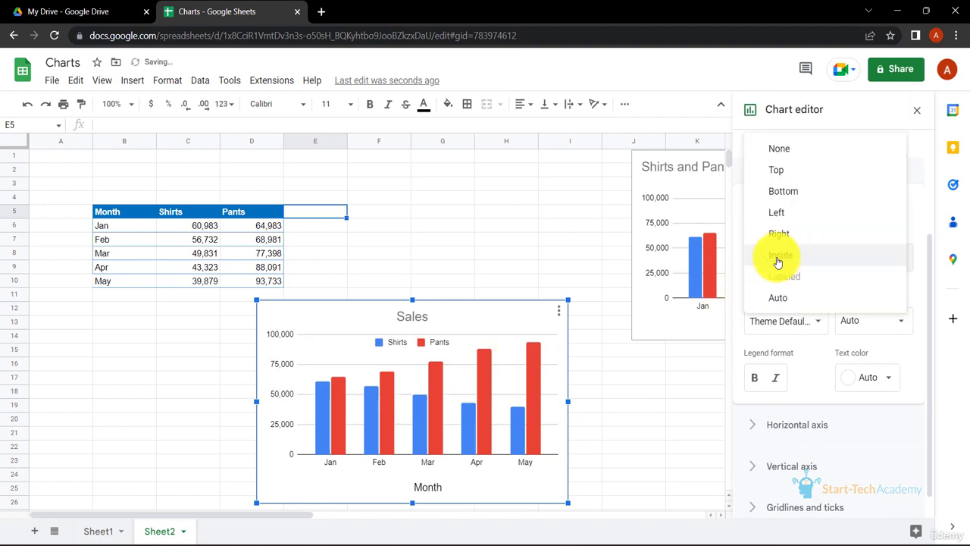
{"action": "left_click", "coordinate": [808, 195]}
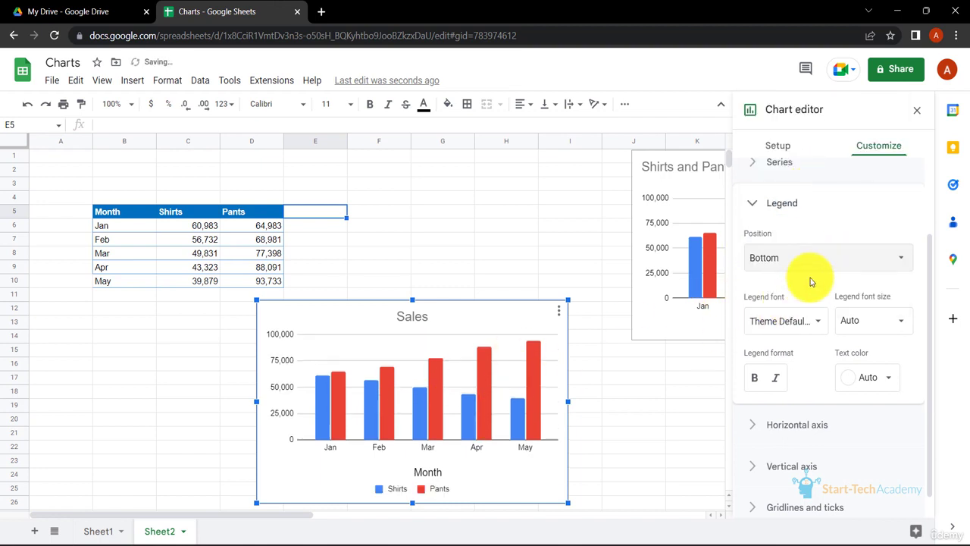
{"action": "left_click", "coordinate": [833, 249]}
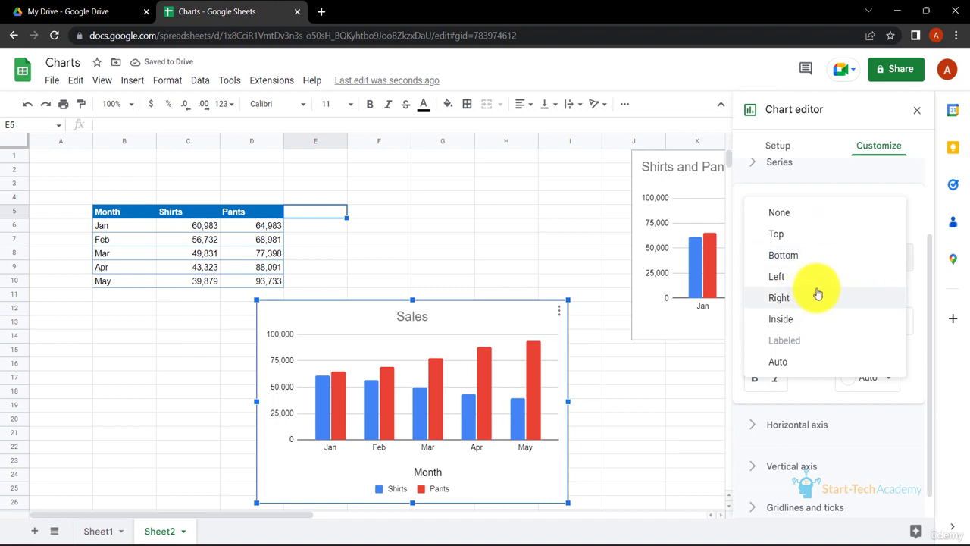
{"action": "left_click", "coordinate": [804, 364]}
{"action": "scroll", "coordinate": [832, 318], "scroll_direction": "up", "scroll_amount": 2}
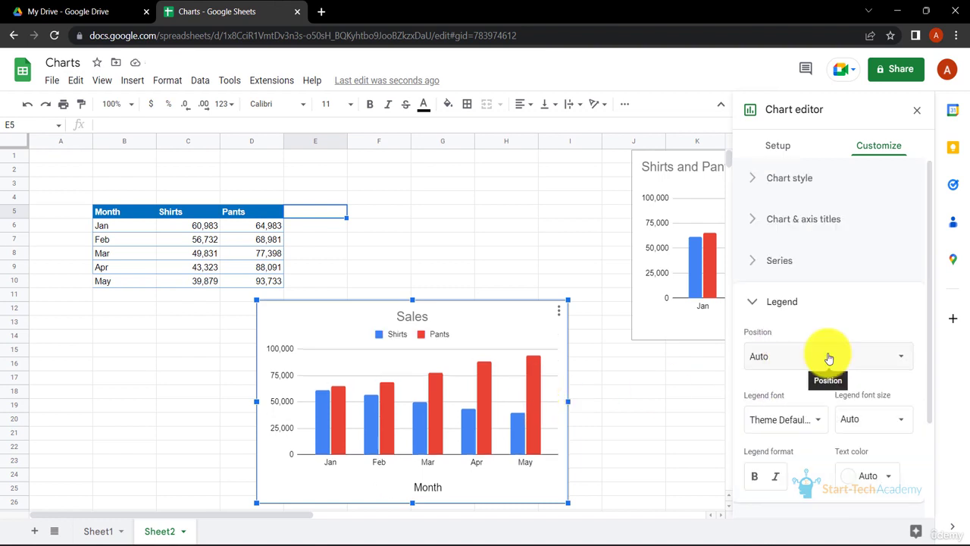
{"action": "left_click", "coordinate": [756, 302]}
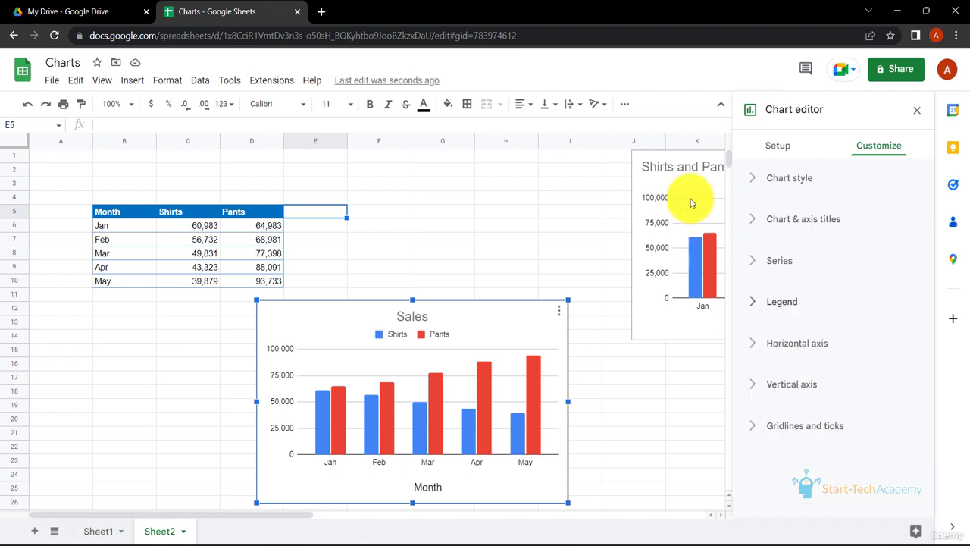
Try Standard stacking and 100% stacking on the Sales column chart
{"action": "left_click", "coordinate": [778, 147]}
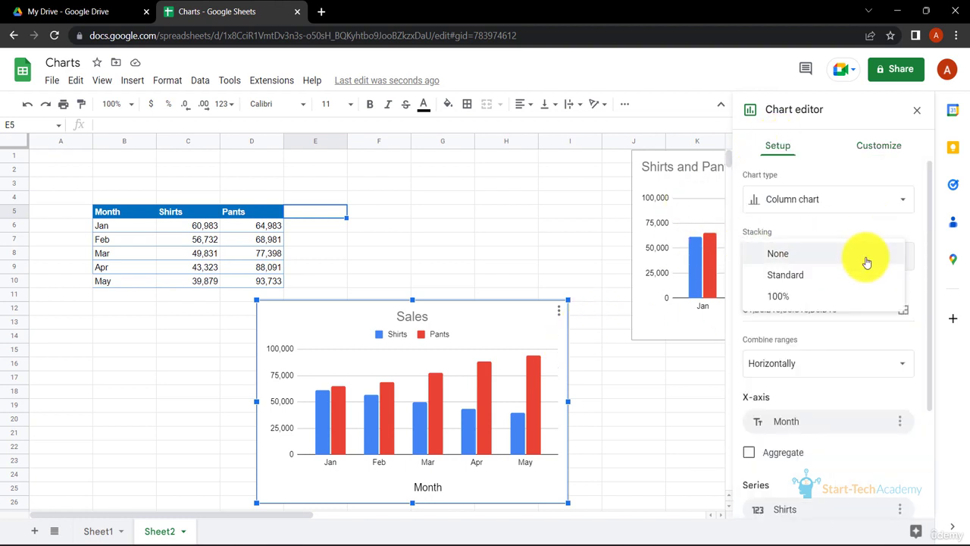
{"action": "left_click", "coordinate": [824, 277]}
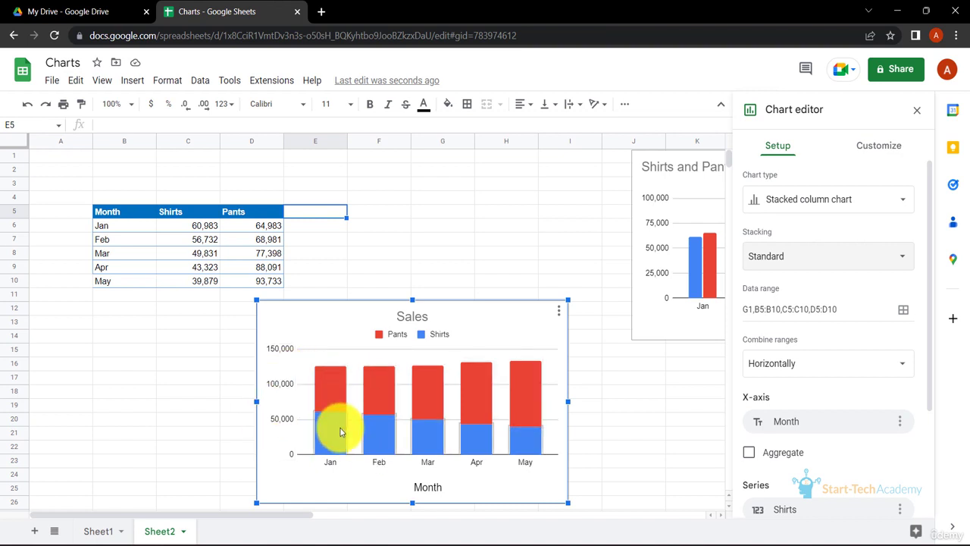
{"action": "left_click", "coordinate": [825, 257]}
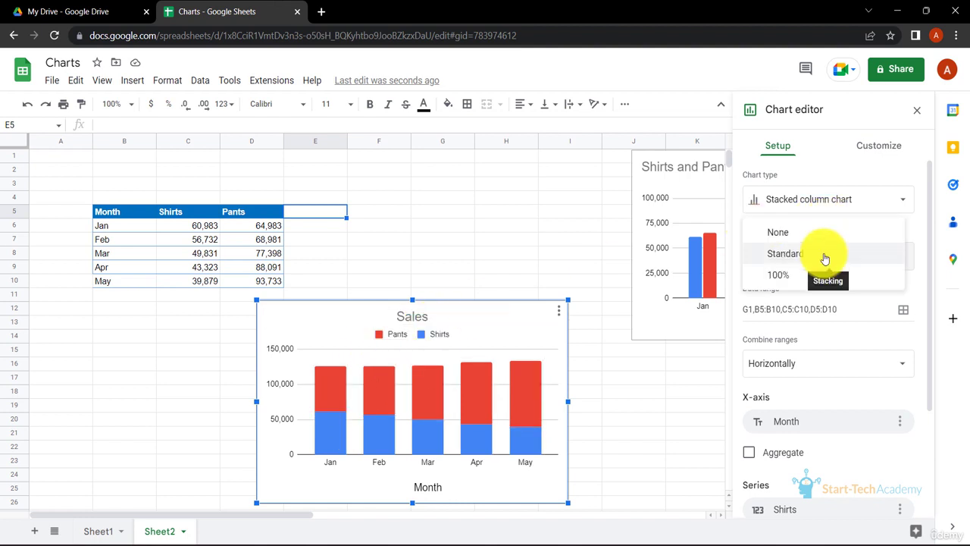
{"action": "left_click", "coordinate": [800, 276]}
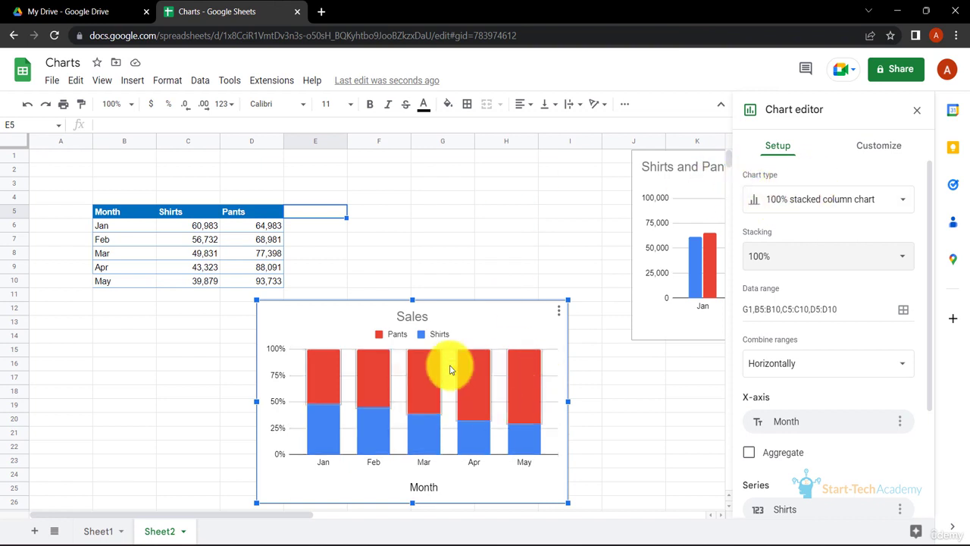
Change the Sales chart's type to the unstacked Bar chart
{"action": "left_click", "coordinate": [910, 202]}
{"action": "scroll", "coordinate": [865, 314], "scroll_direction": "down", "scroll_amount": 3}
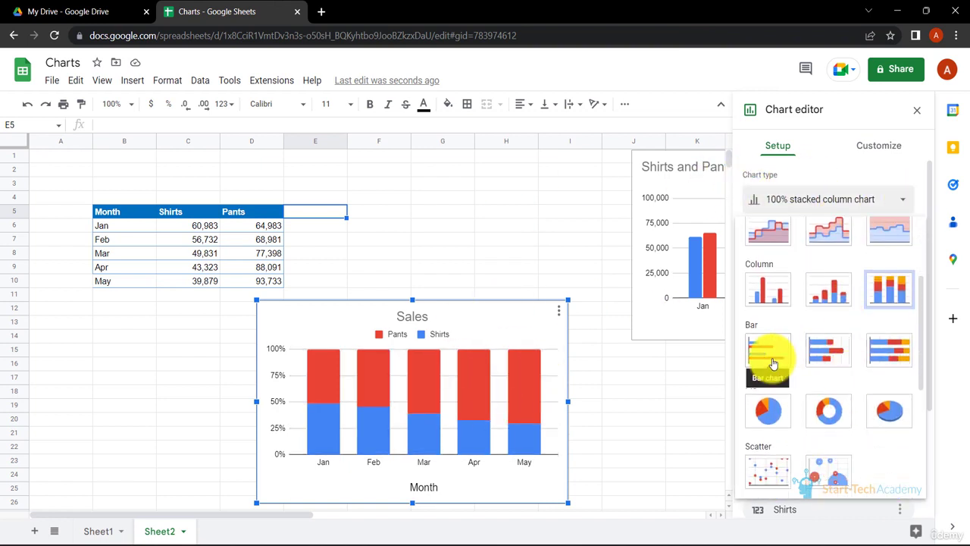
{"action": "left_click", "coordinate": [772, 364]}
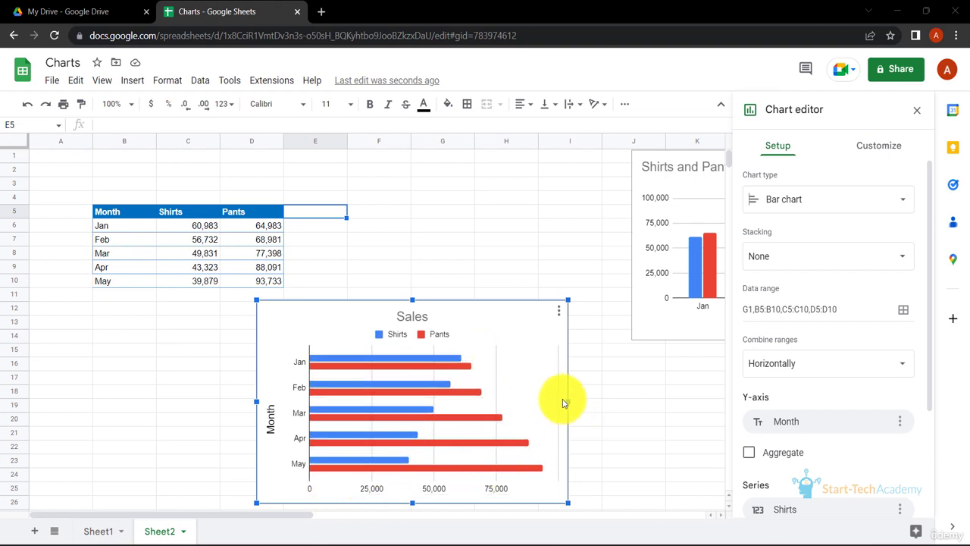
Resize the Sales bar chart to span from about the middle of column C to the start of column I, and close the chart editor
{"action": "left_click_drag", "start_coordinate": [568, 404], "coordinate": [548, 425]}
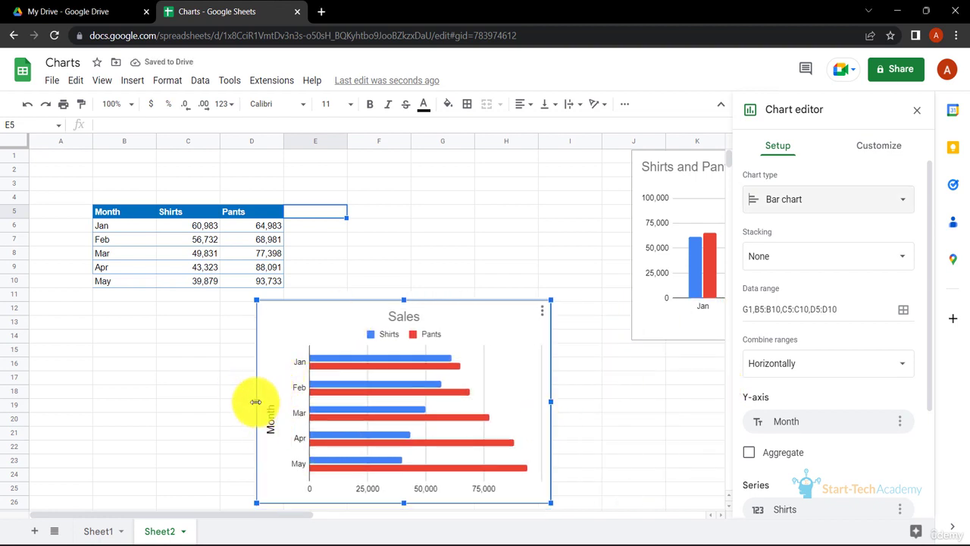
{"action": "left_click_drag", "start_coordinate": [257, 402], "coordinate": [186, 409]}
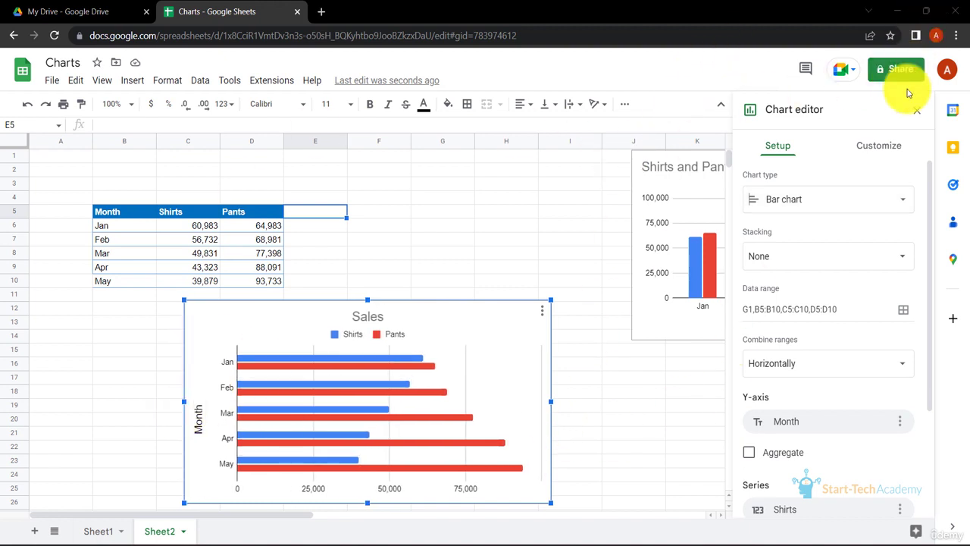
{"action": "left_click", "coordinate": [916, 111]}
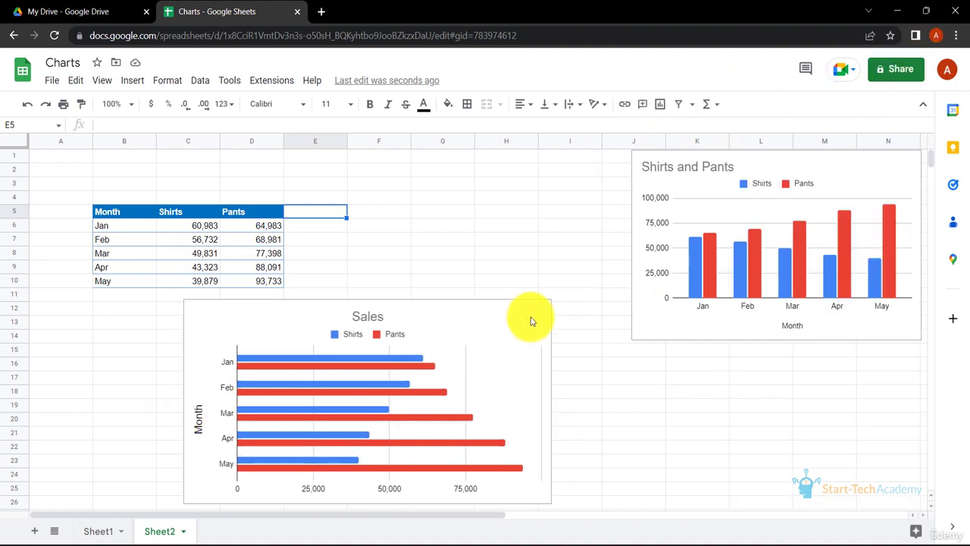